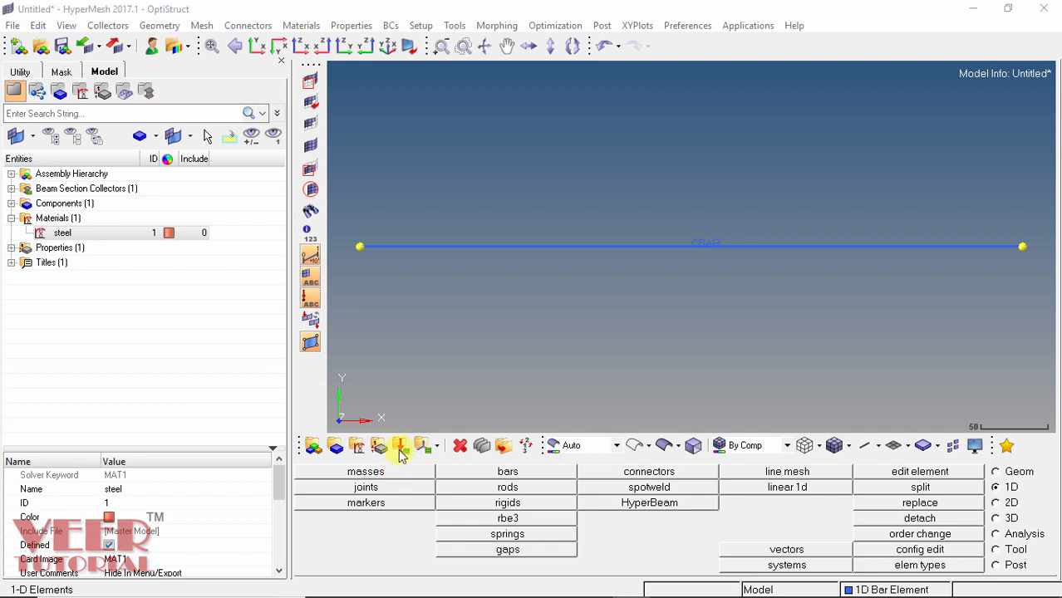
Create a load collector named spc with a pink color and no card image
left_click(399, 450)
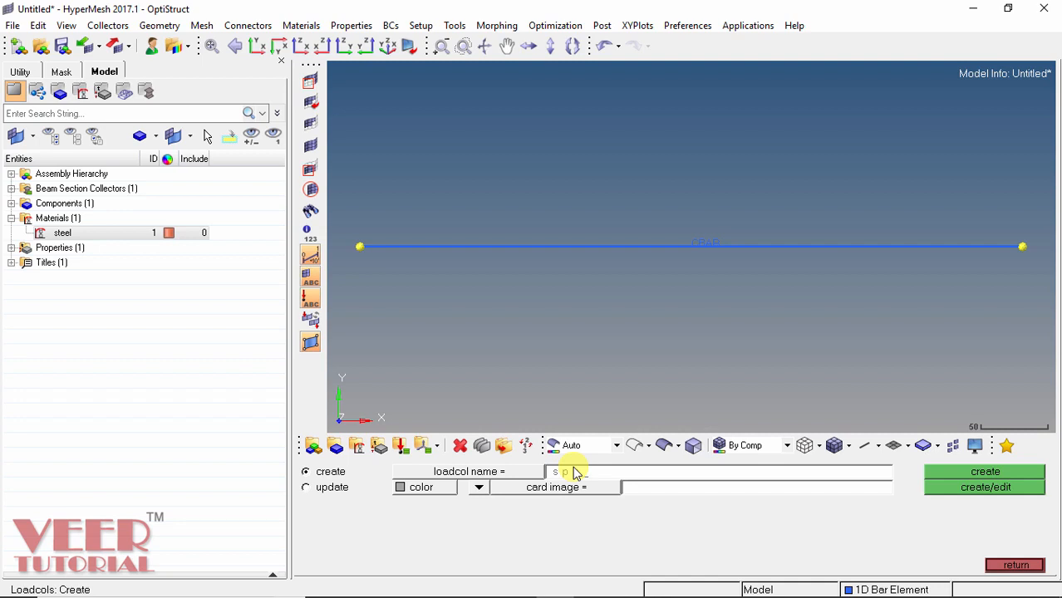
type("c")
left_click(402, 487)
left_click(399, 502)
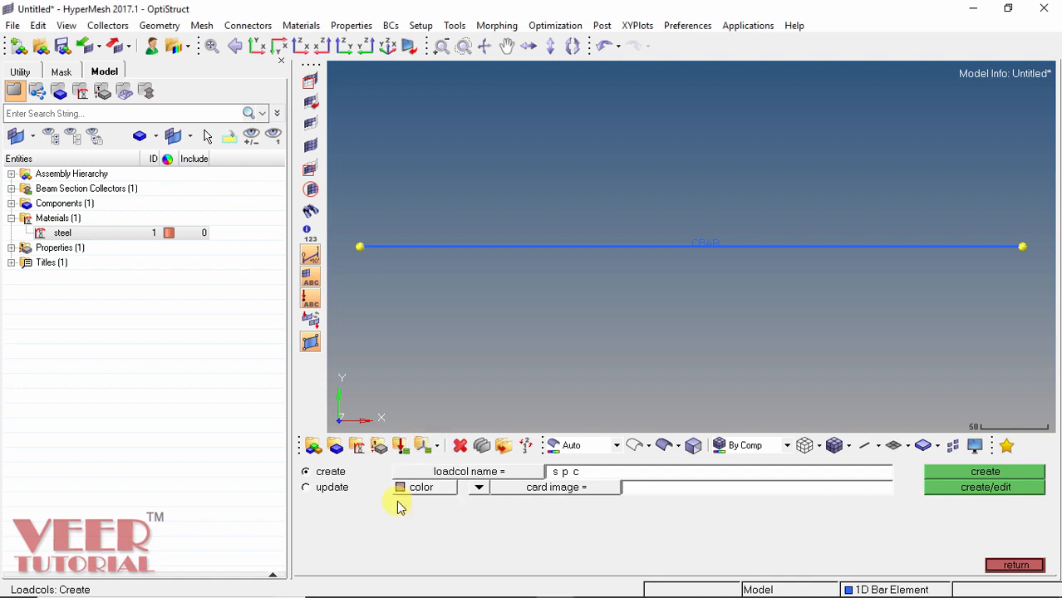
left_click(480, 491)
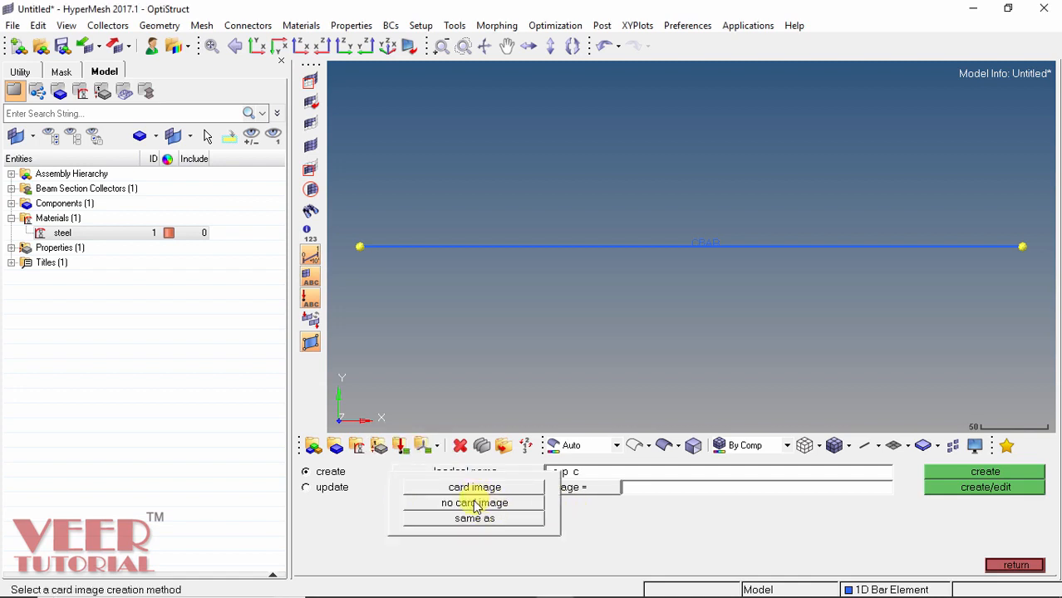
left_click(472, 504)
left_click(974, 474)
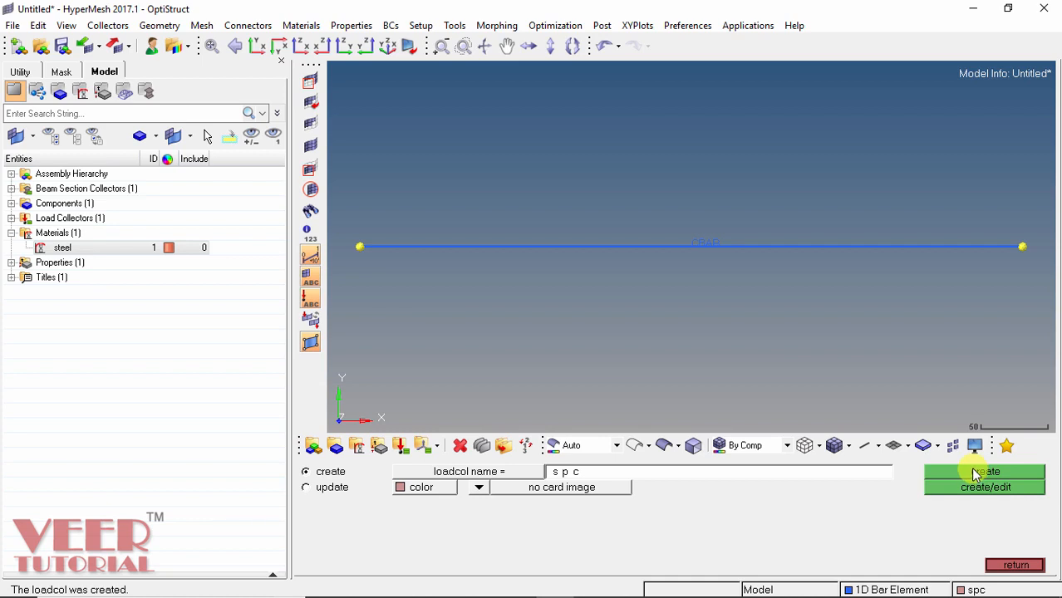
Create a second load collector named force with a dark blue color and no card image
left_click(593, 472)
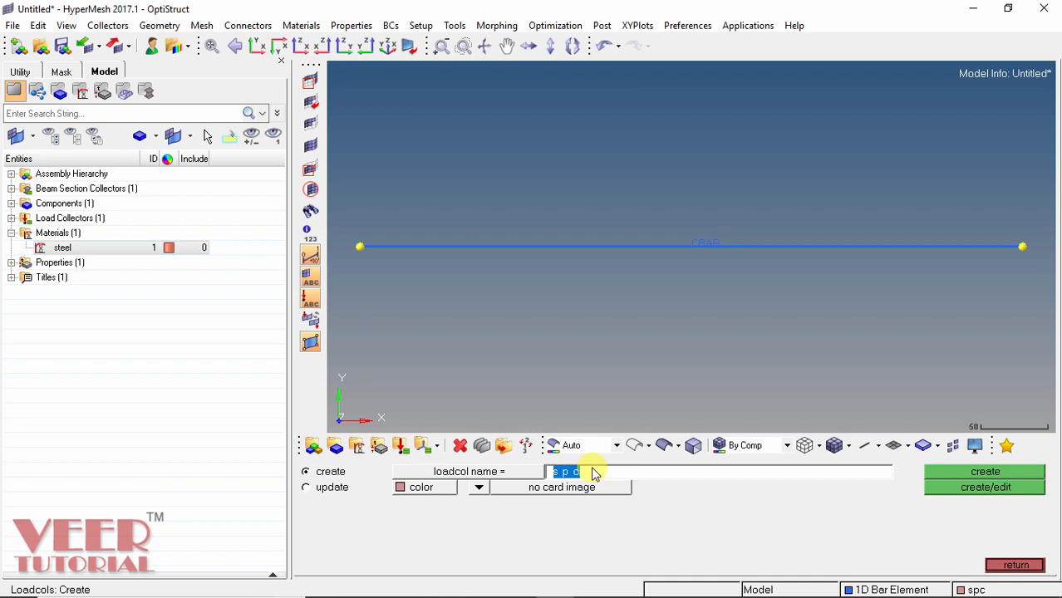
type("force")
left_click(432, 487)
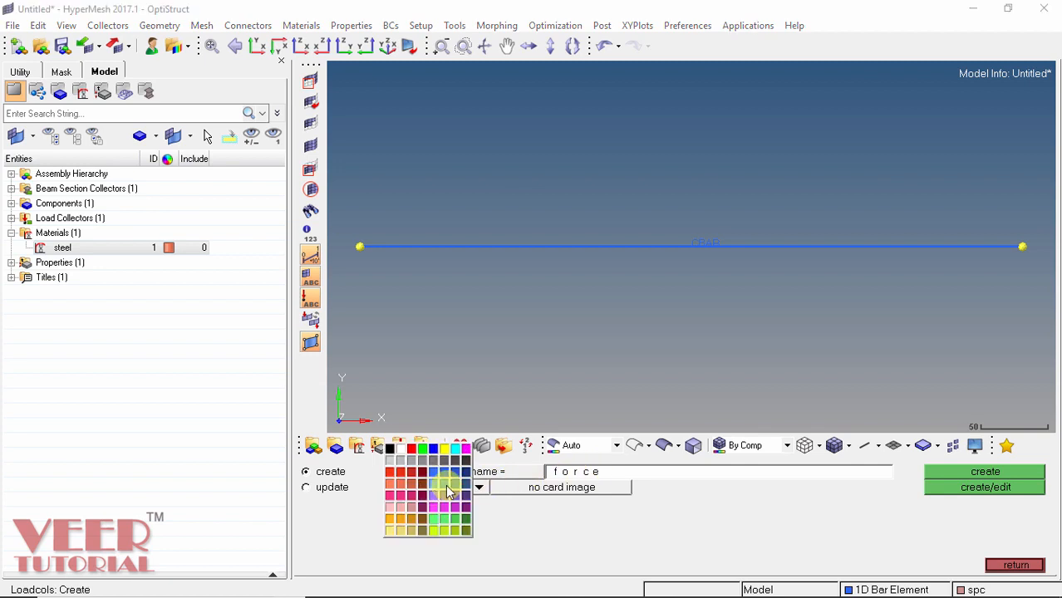
left_click(449, 492)
left_click(434, 487)
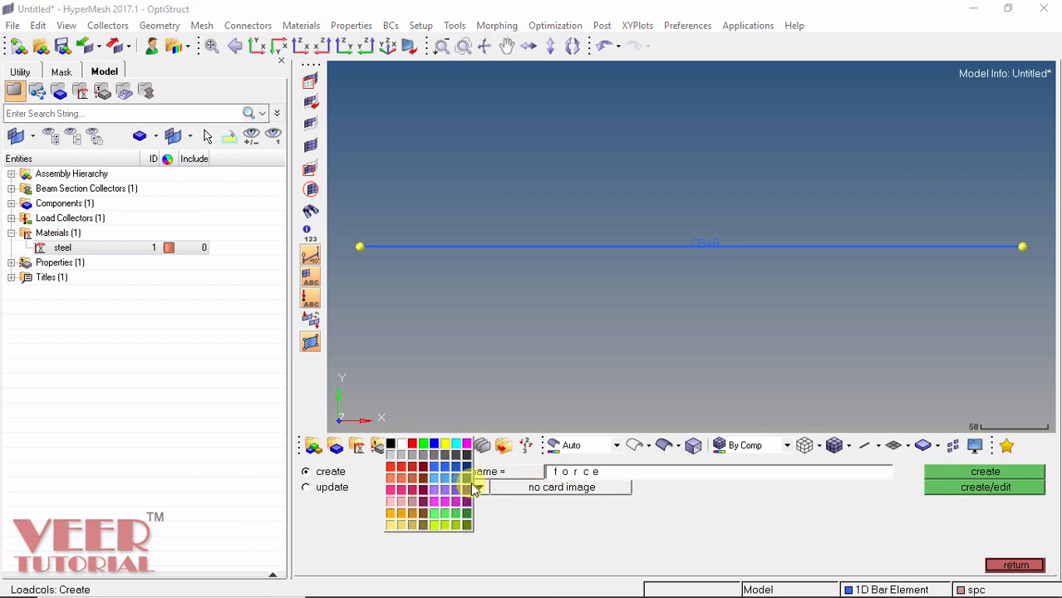
left_click(463, 468)
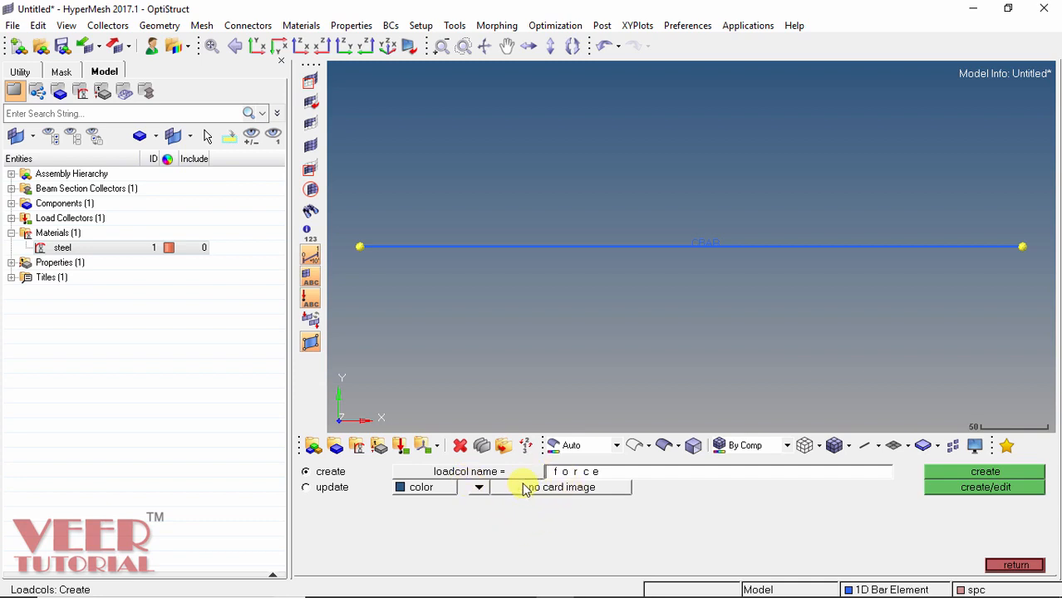
left_click(977, 471)
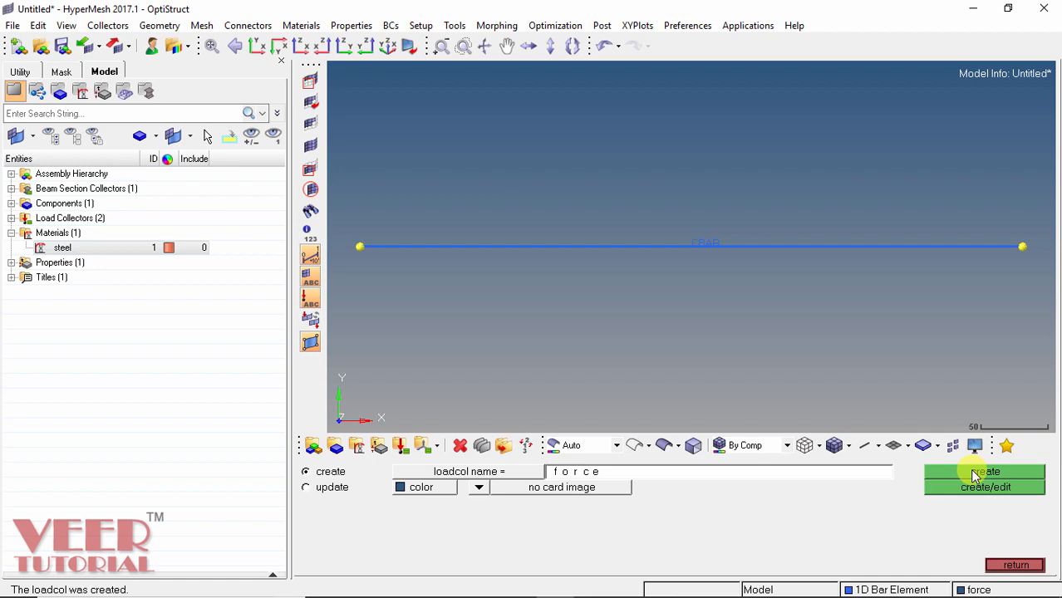
left_click(1015, 566)
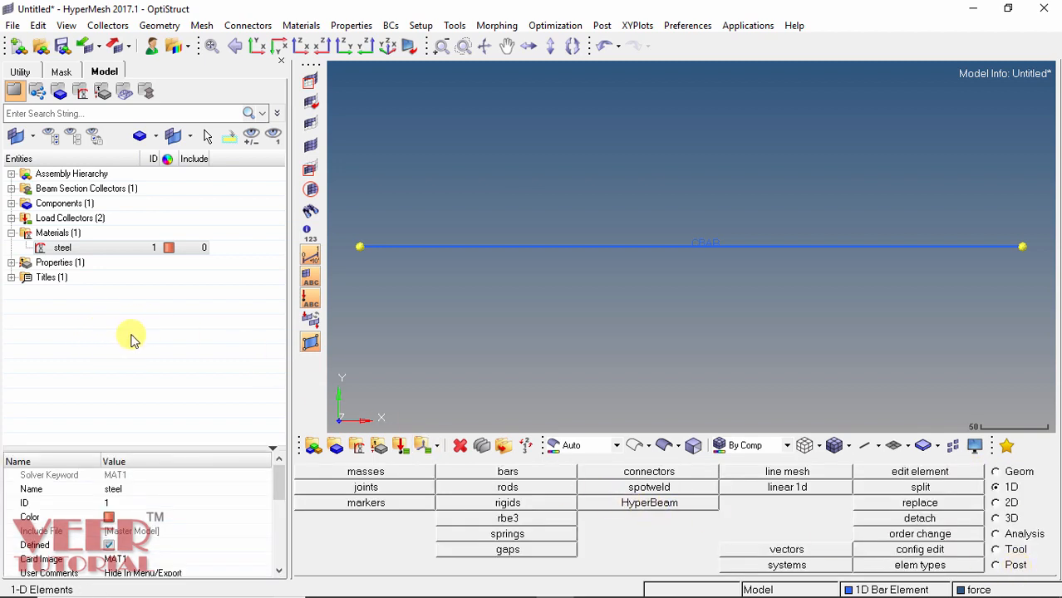
Expand the load collectors and make spc the current one
left_click(11, 218)
left_click(81, 235)
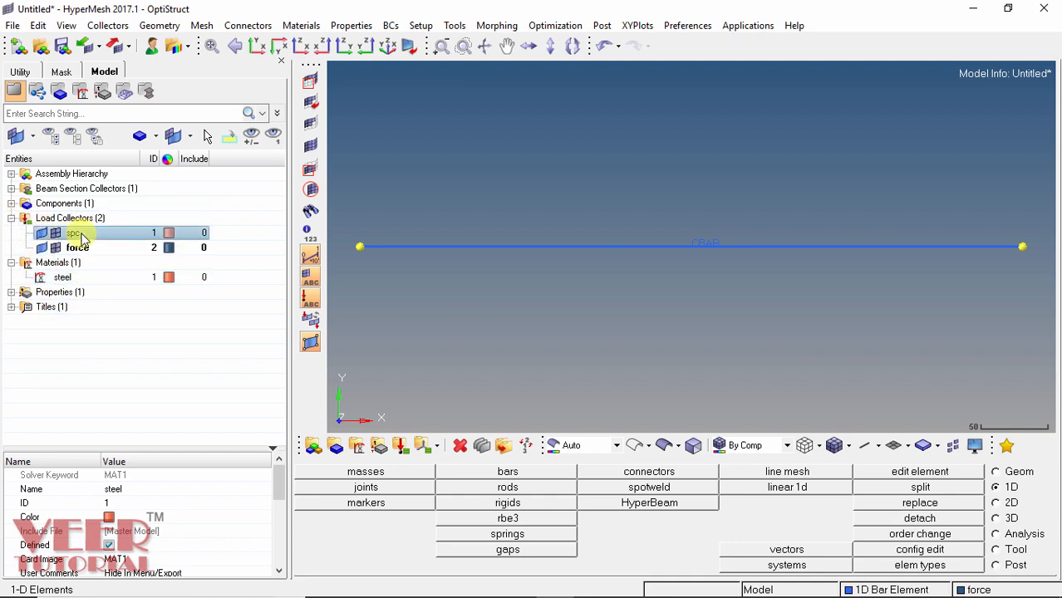
left_click(77, 247)
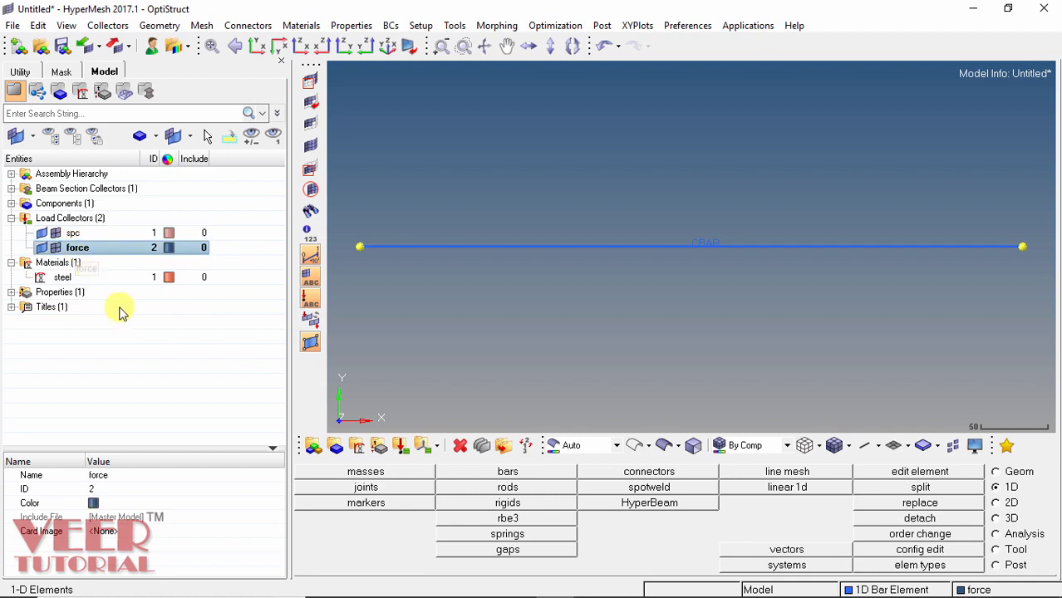
left_click(83, 237)
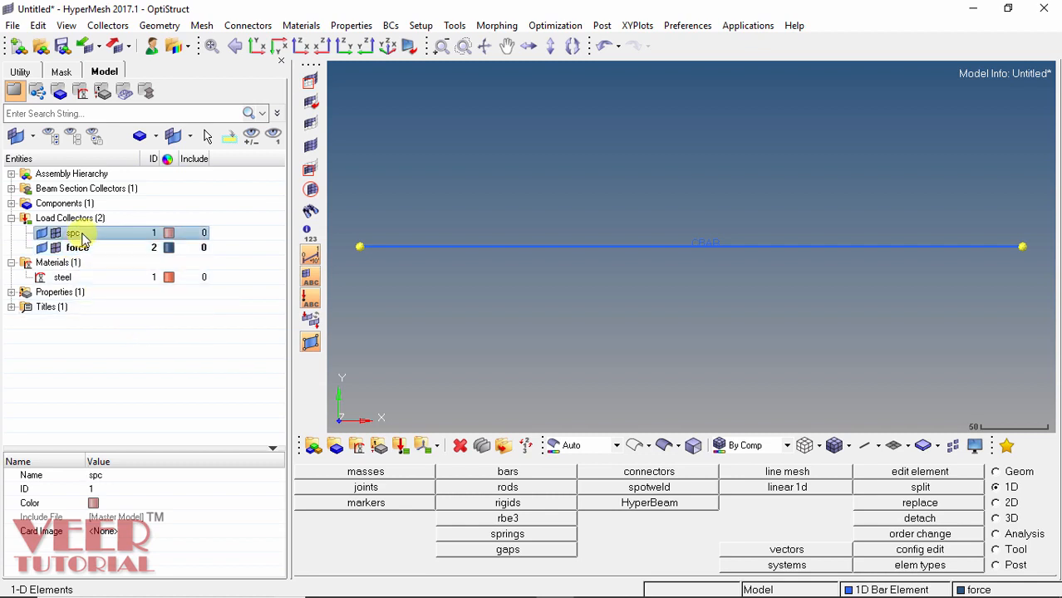
right_click(83, 239)
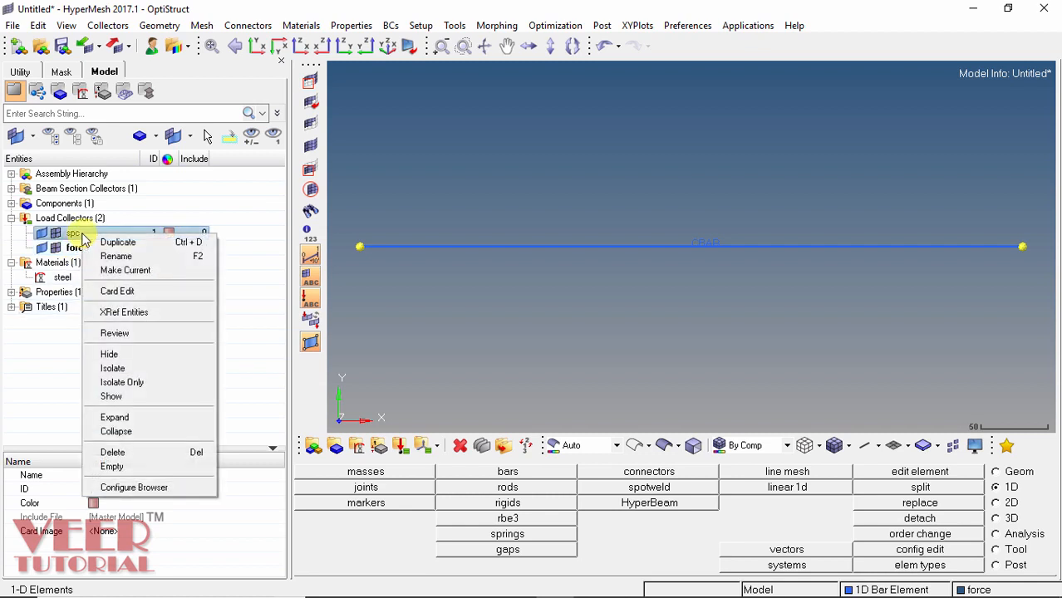
left_click(124, 271)
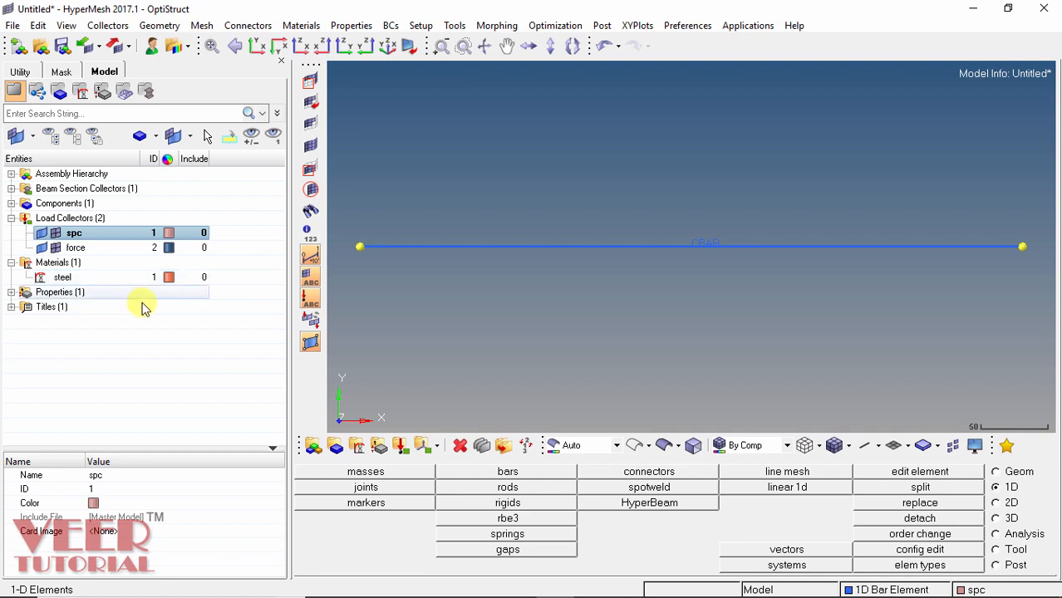
Create an SPC constraint on the beam's left end node, fixing dof1 through dof6 at 0
left_click(996, 534)
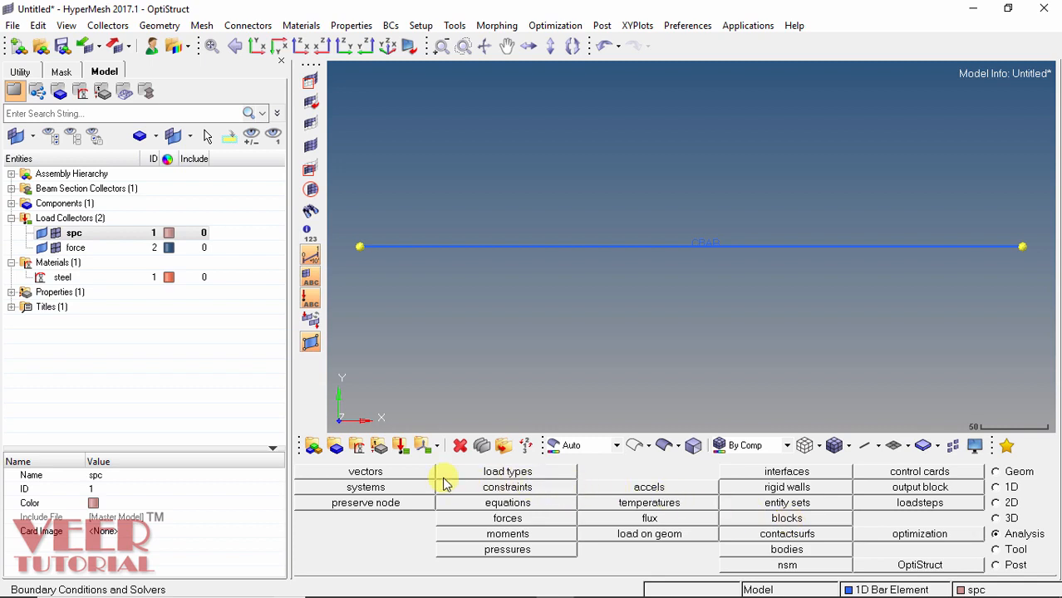
left_click(507, 487)
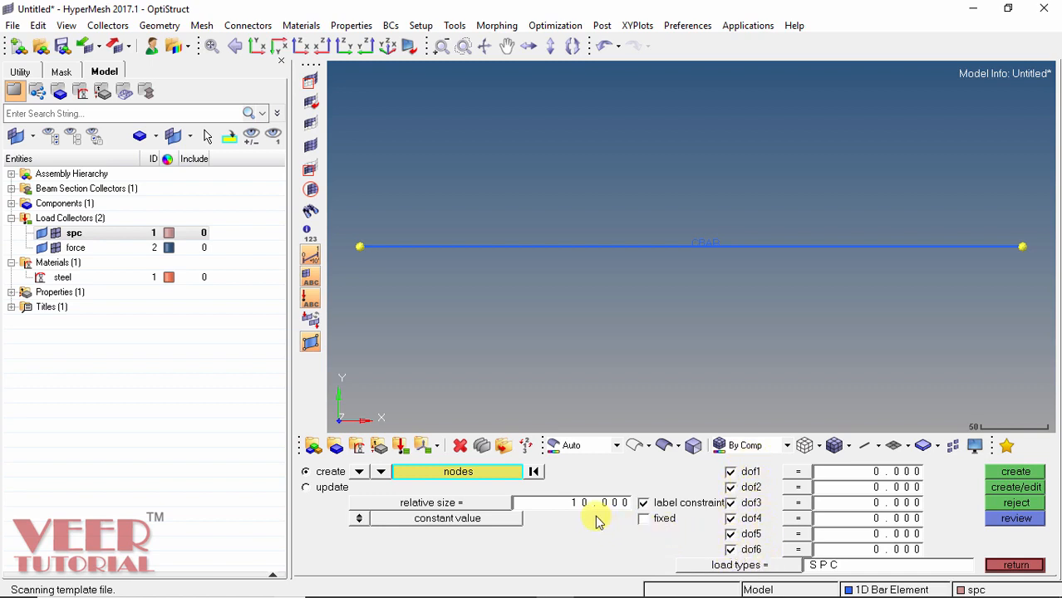
left_click(359, 246)
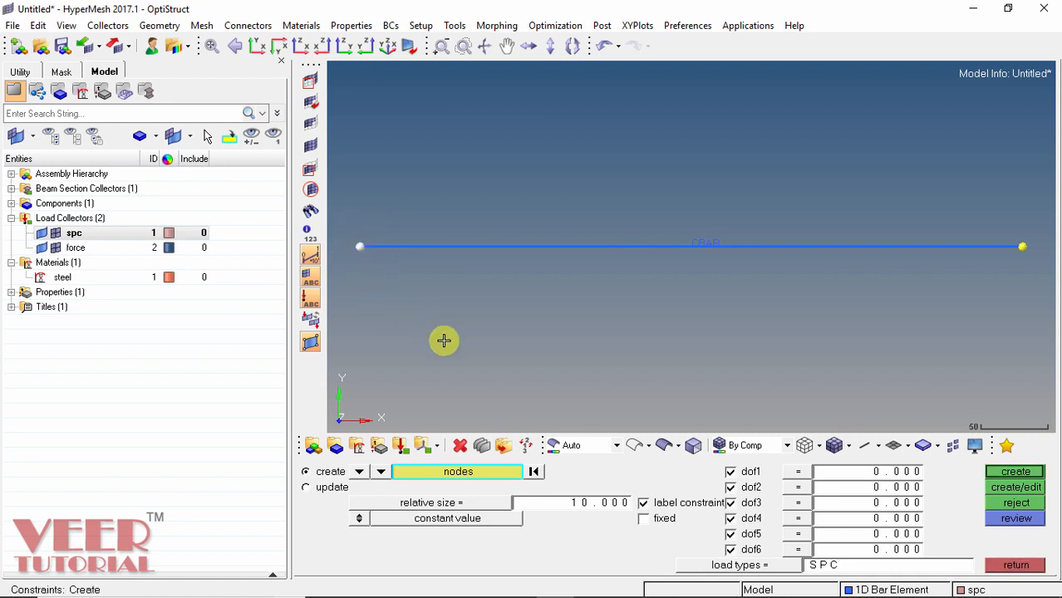
left_click(1014, 472)
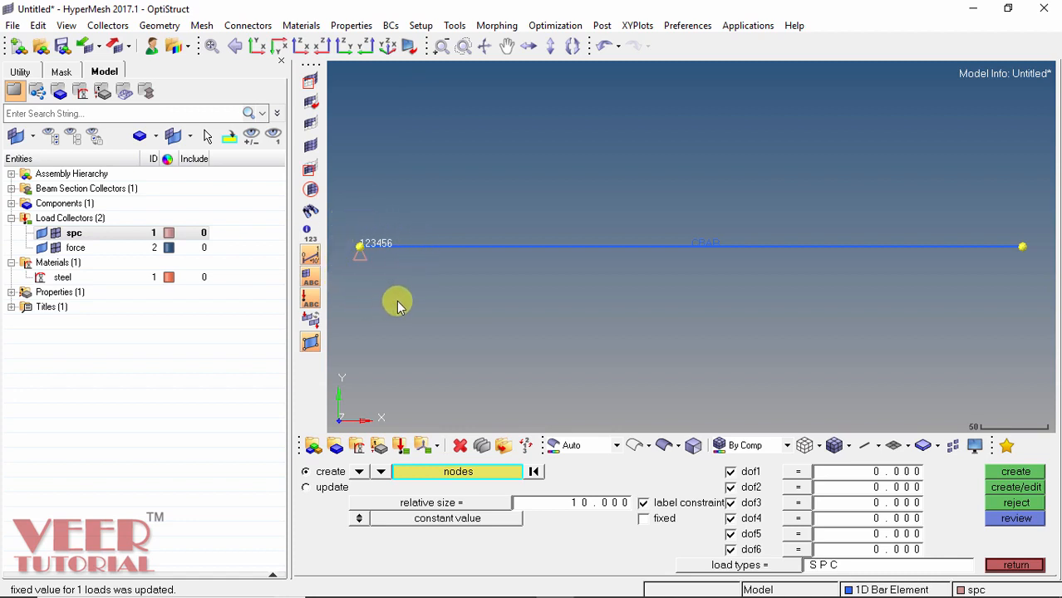
left_click(1017, 566)
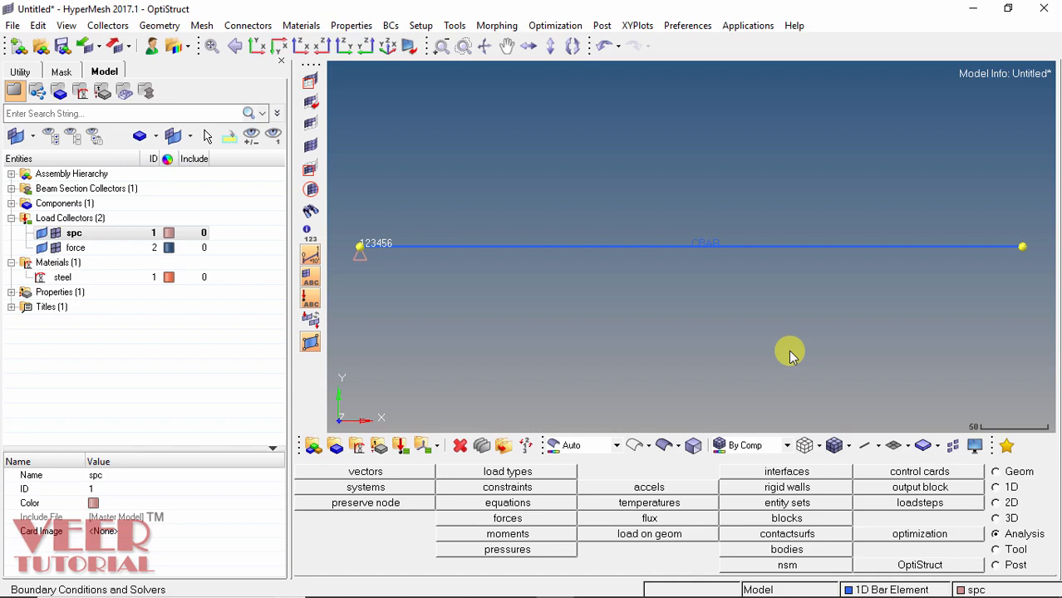
Make force the current load collector
left_click(98, 253)
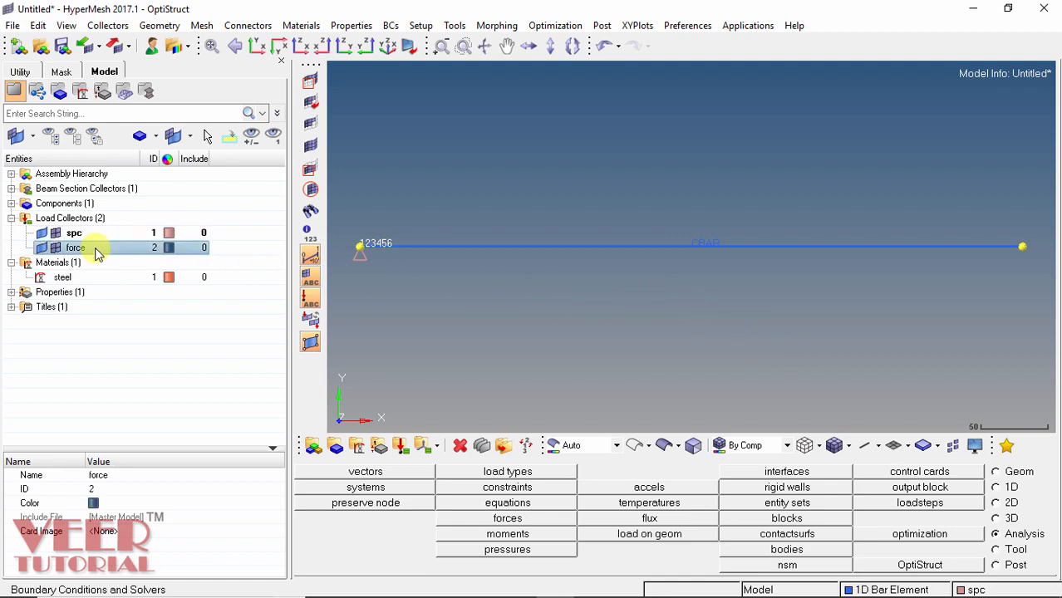
right_click(97, 251)
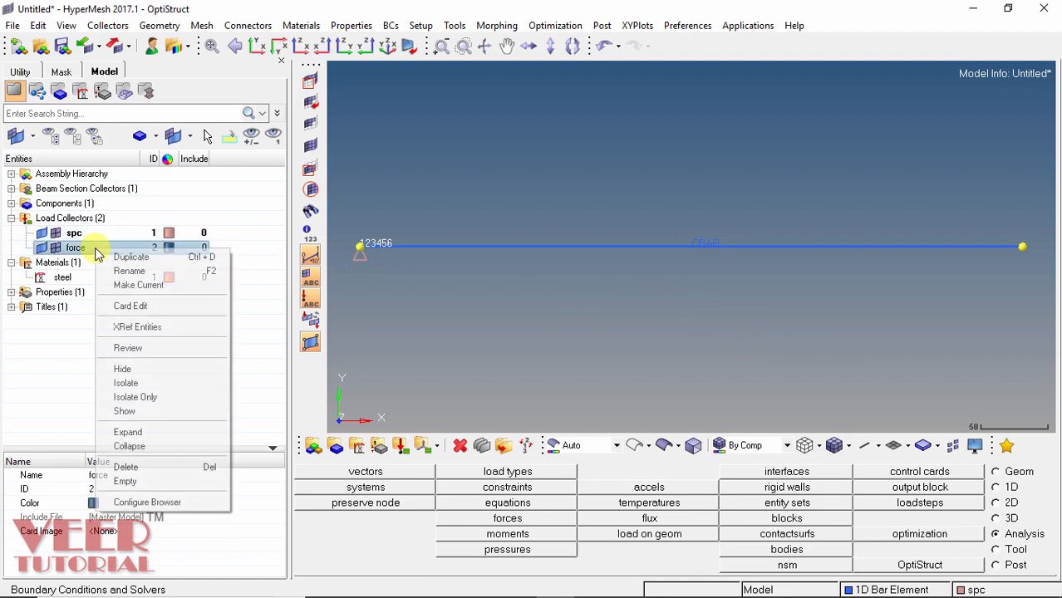
left_click(138, 285)
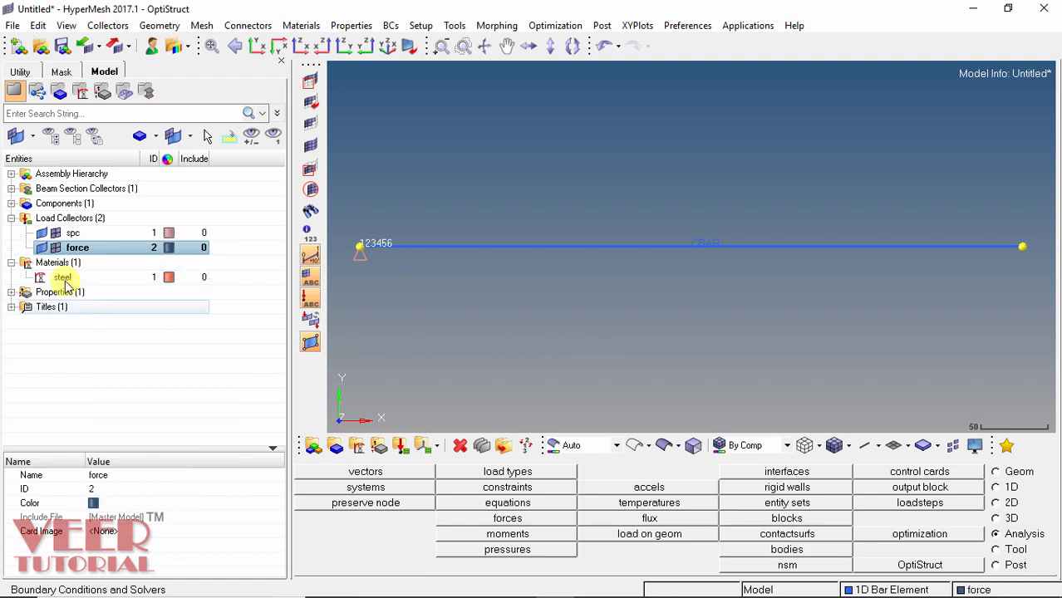
Apply a force of magnitude 100000 along the x-axis to the beam's right end node
left_click(507, 518)
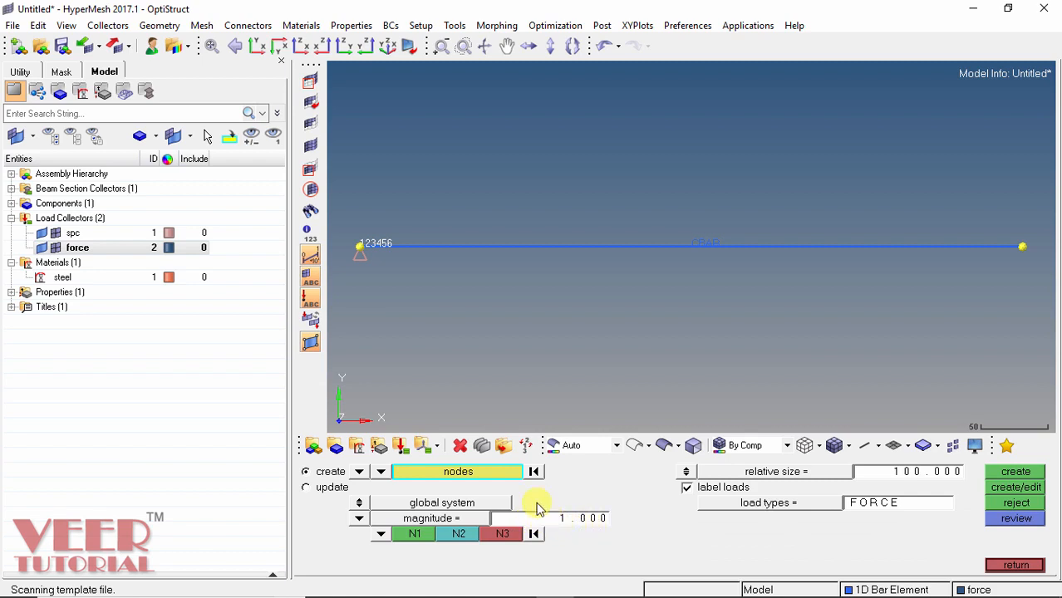
double_click(583, 518)
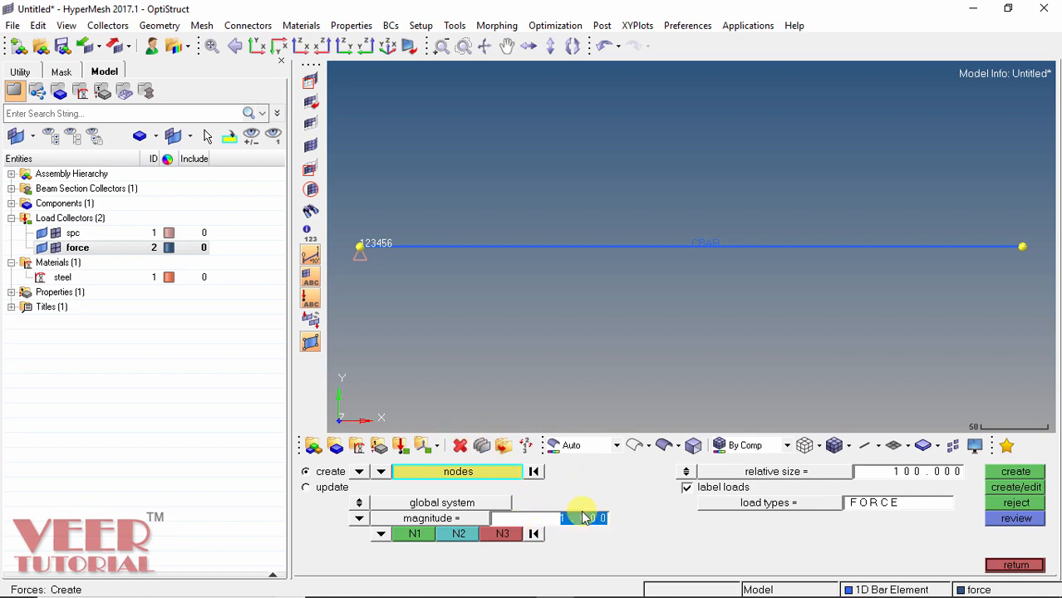
key("BackSpace")
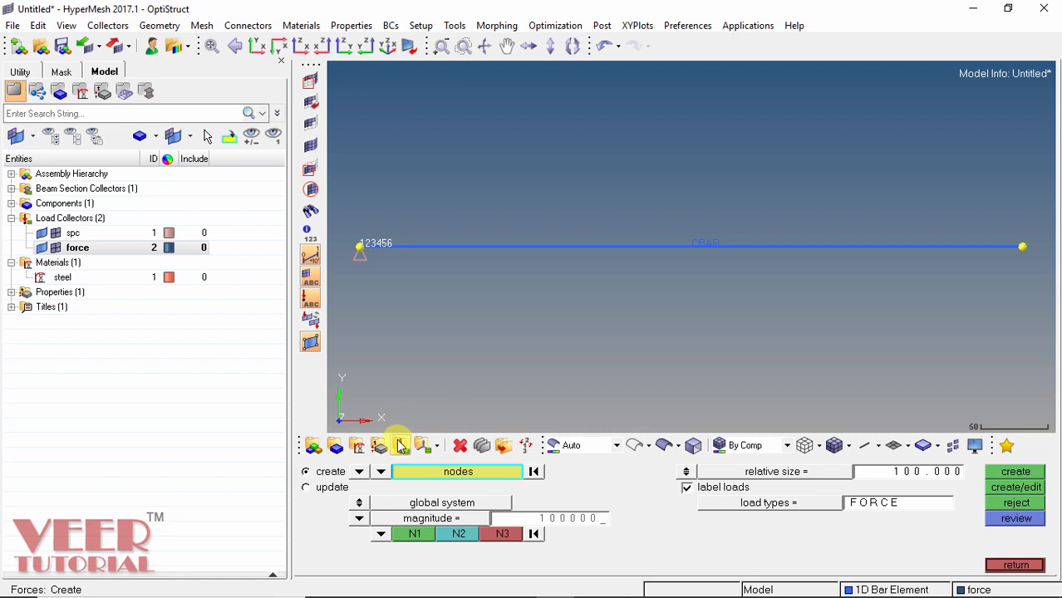
left_click(381, 536)
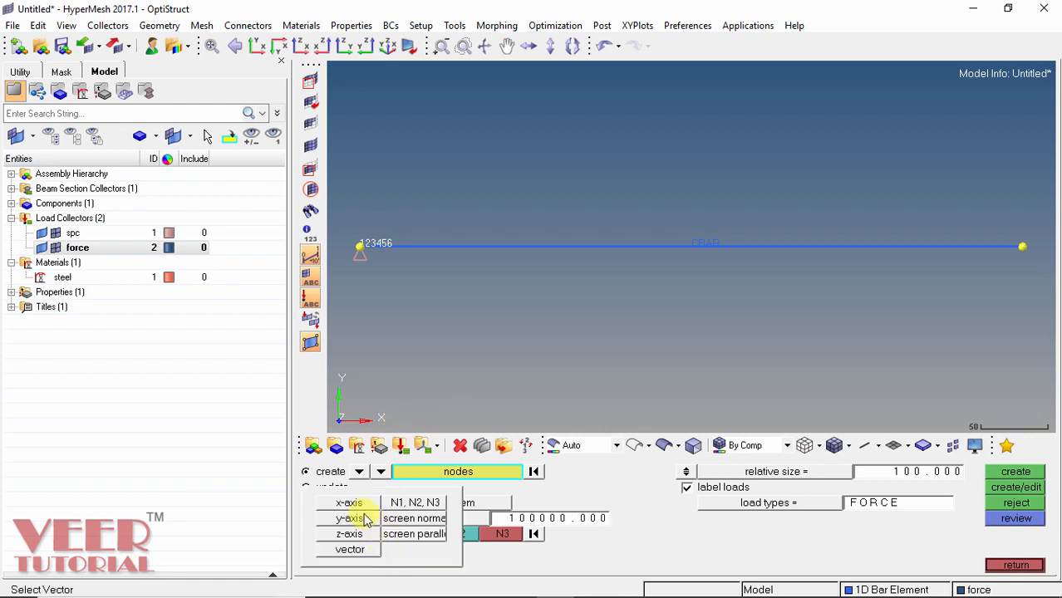
left_click(348, 504)
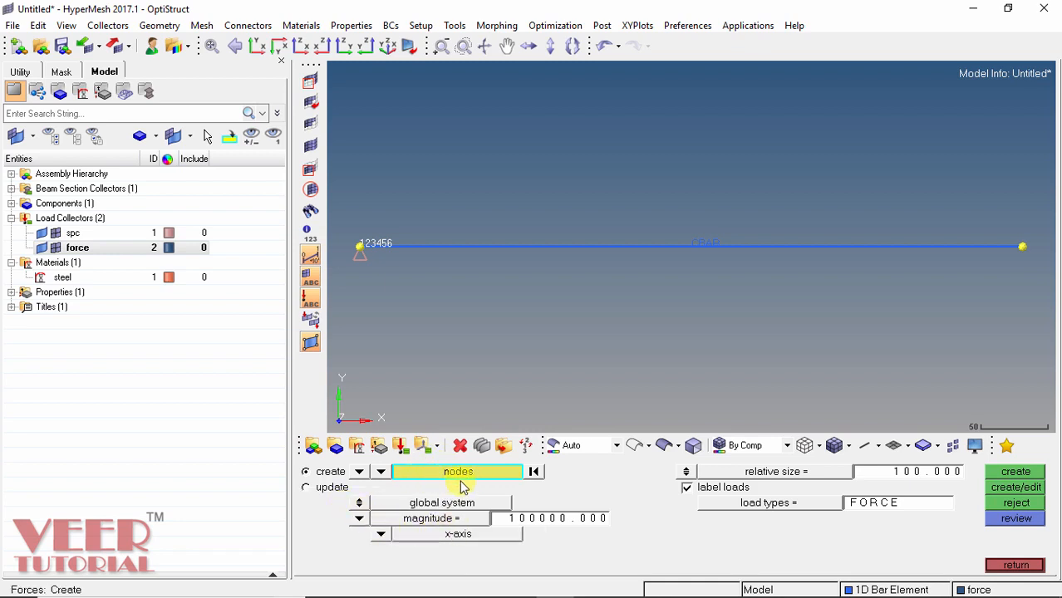
left_click(1021, 248)
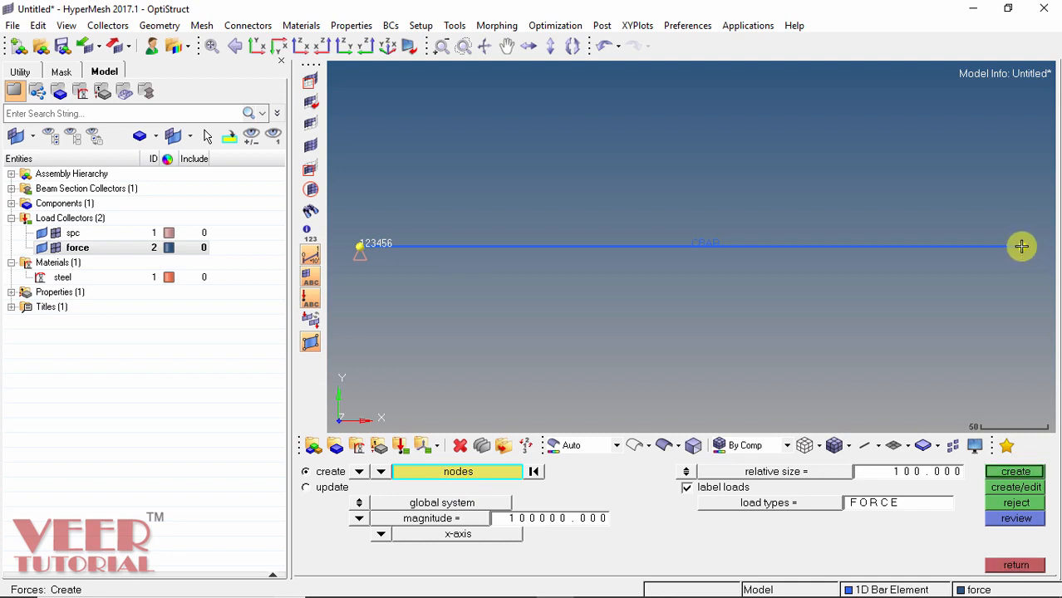
left_click(1010, 473)
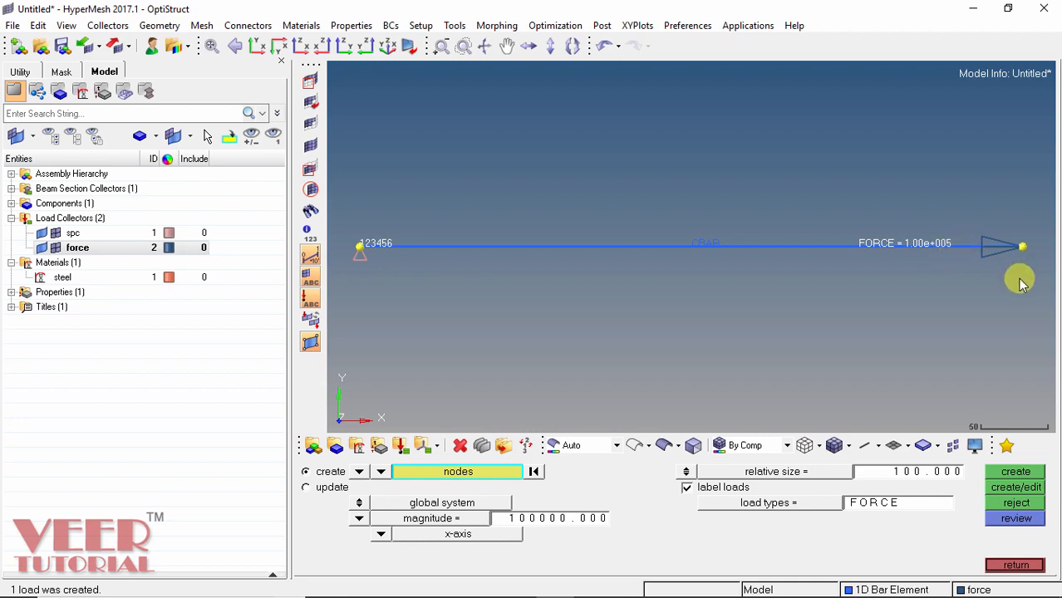
left_click(1010, 565)
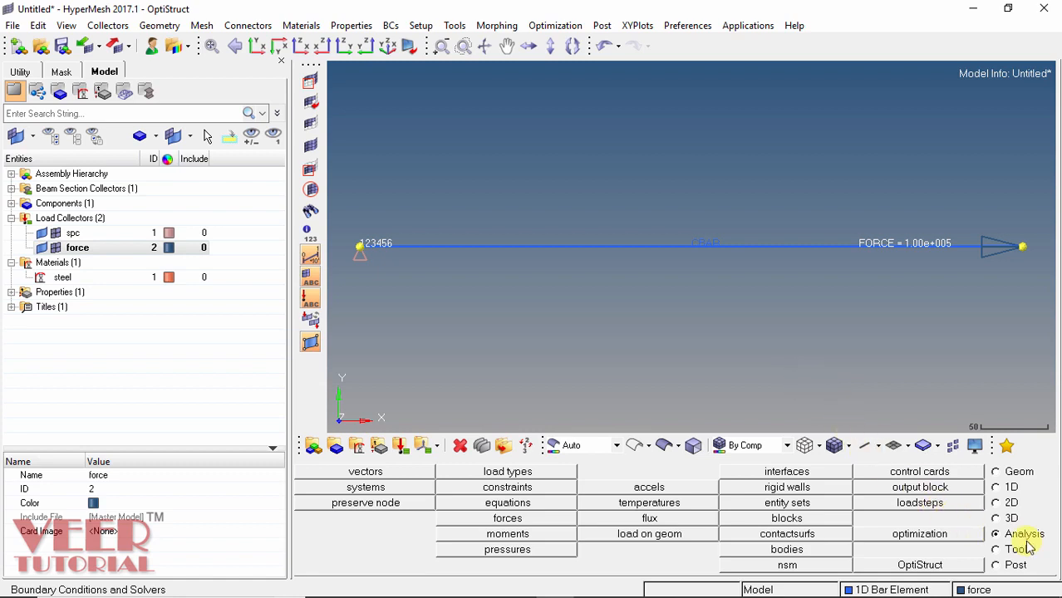
Define a linear static load step named static, with the SPC and LOAD references enabled
left_click(917, 503)
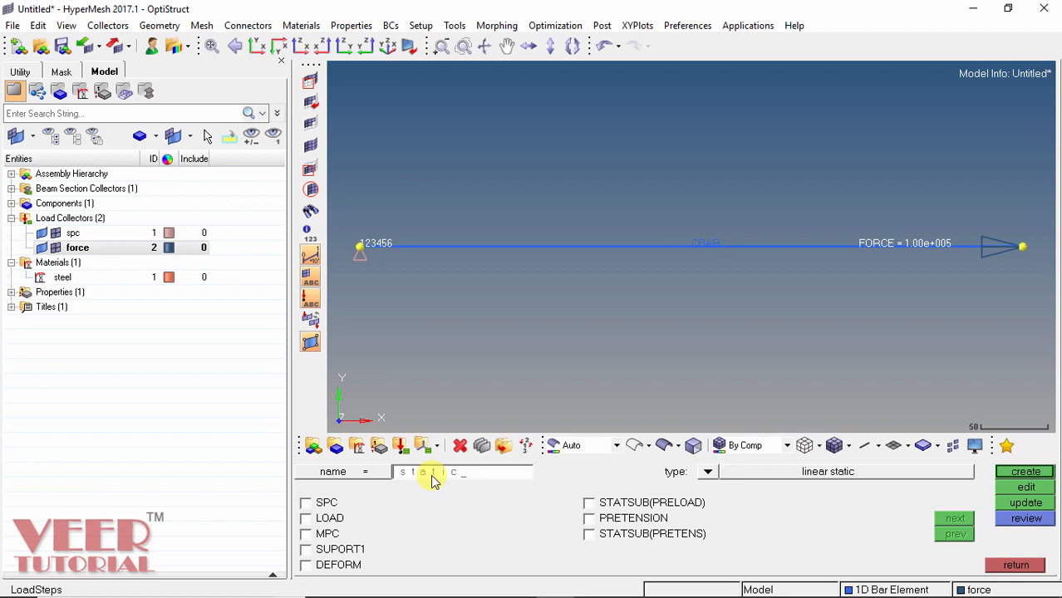
left_click(707, 471)
left_click(401, 490)
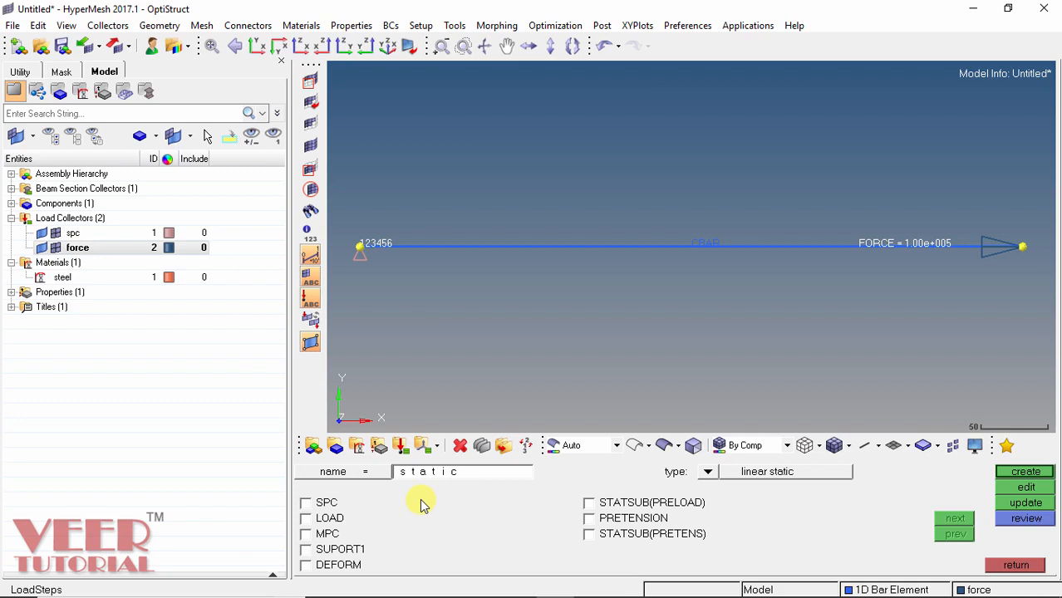
left_click(306, 504)
left_click(306, 519)
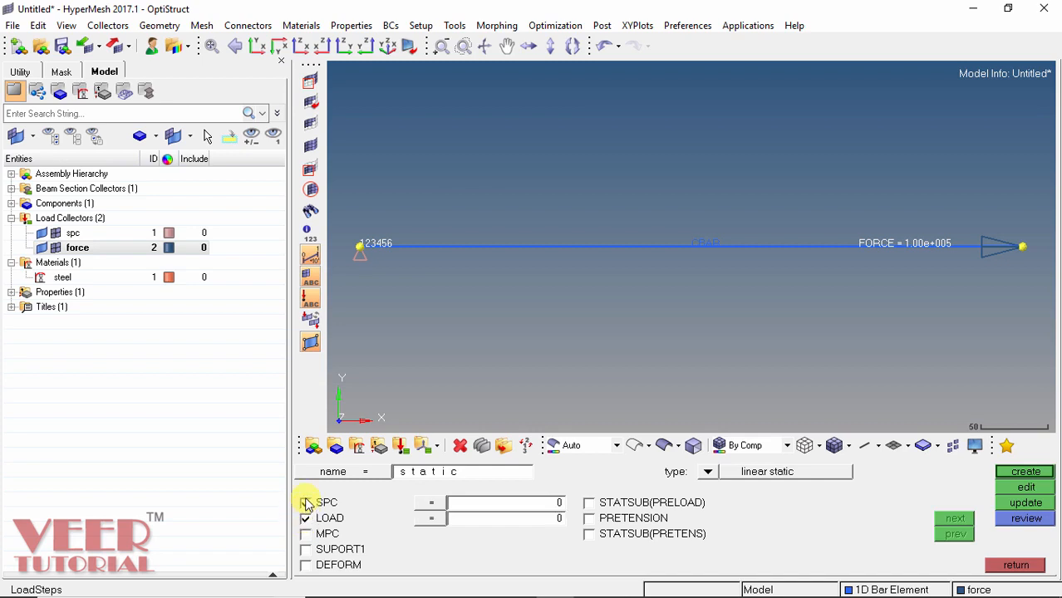
Assign the spc collector to SPC and the force collector to LOAD, and create the load step
left_click(433, 505)
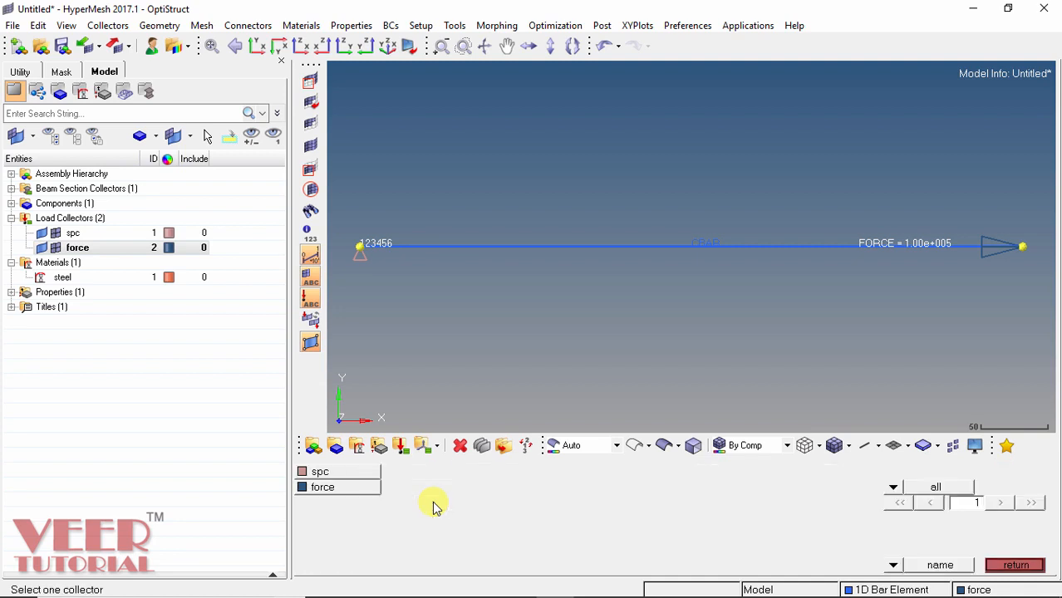
left_click(319, 473)
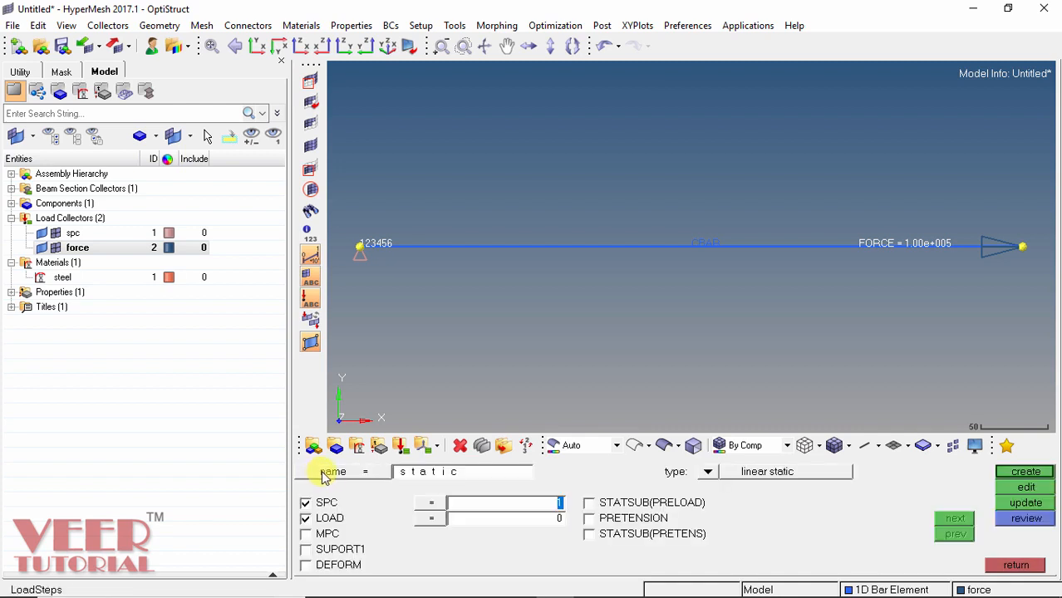
left_click(305, 519)
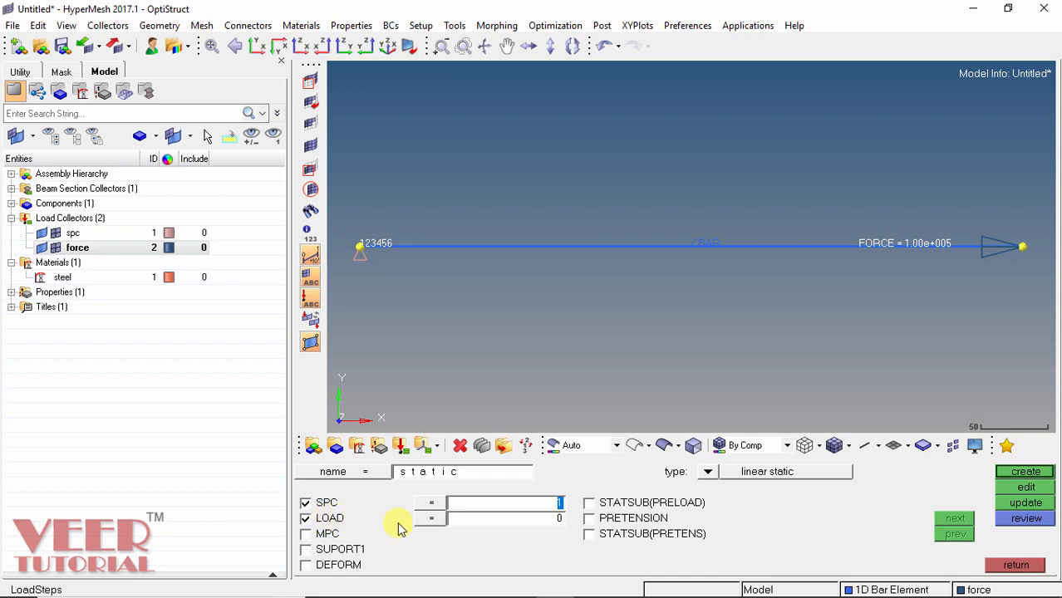
left_click(432, 522)
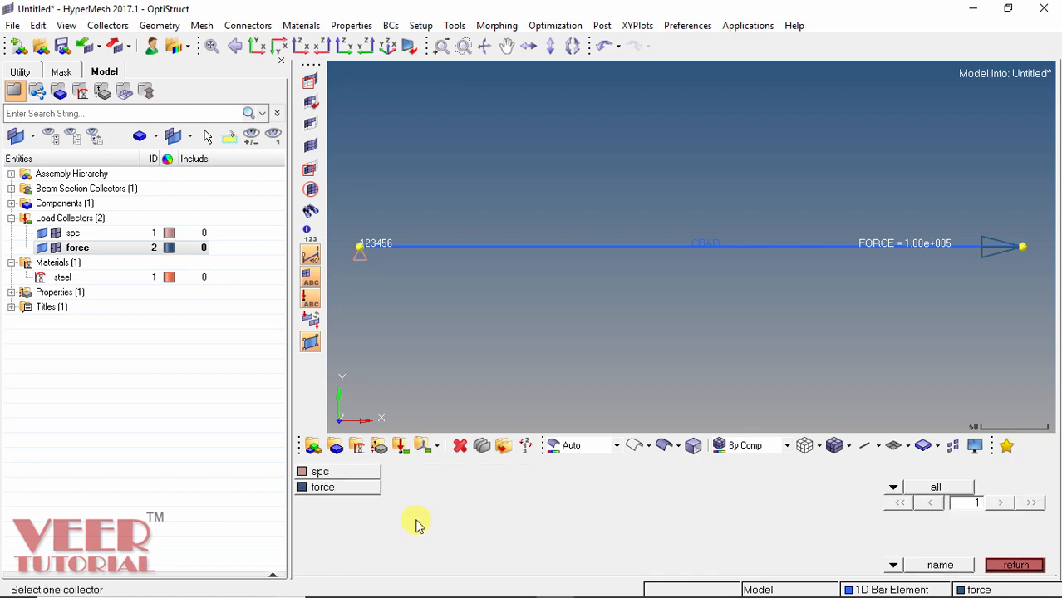
left_click(330, 495)
left_click(1022, 472)
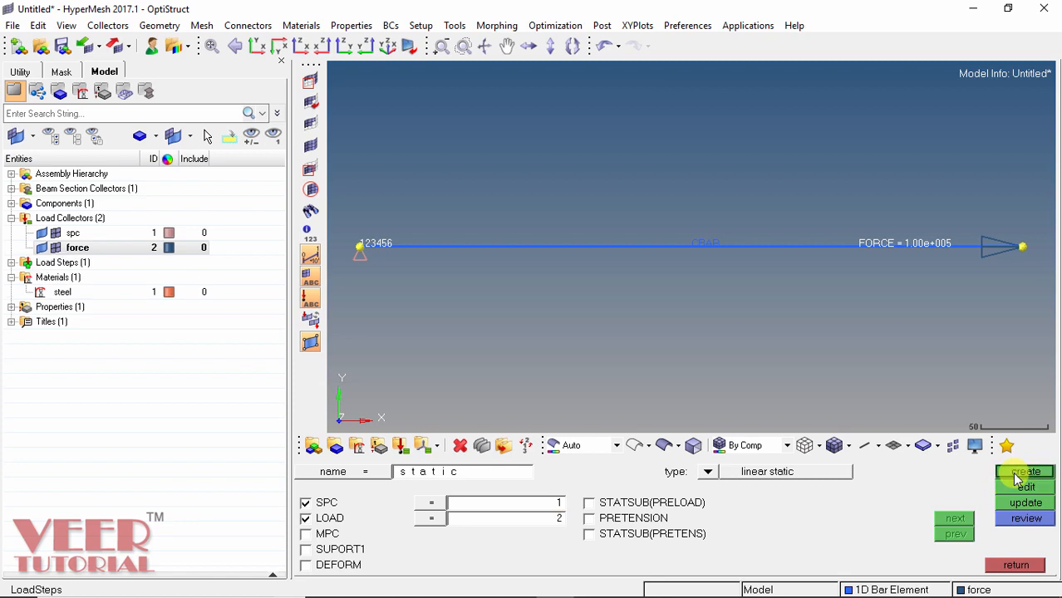
left_click(1014, 567)
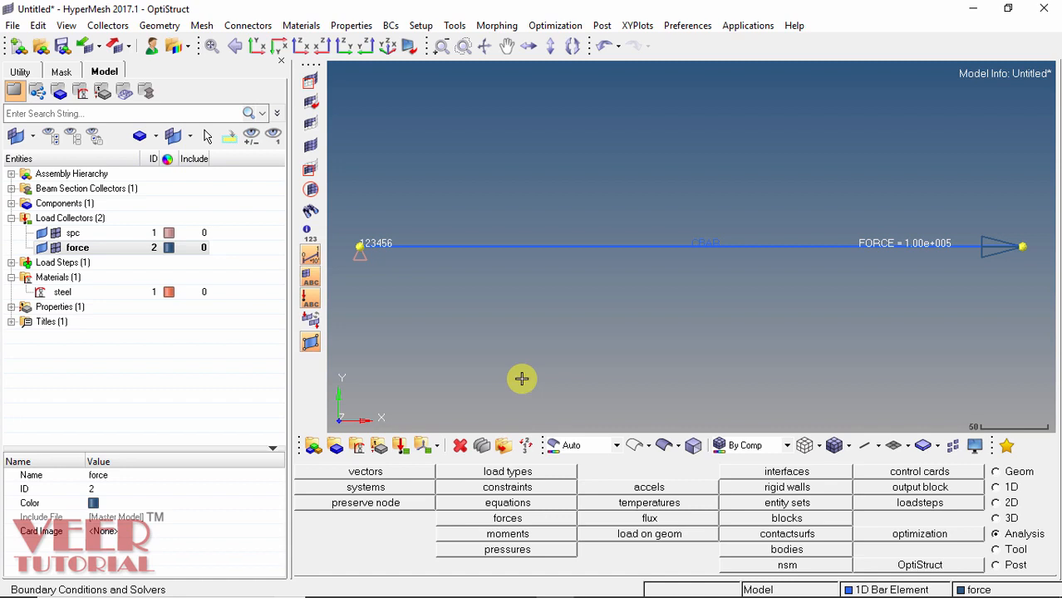
Begin saving the model under a new name, and create and open a folder named hm files on Data Volume (F:)
left_click(15, 31)
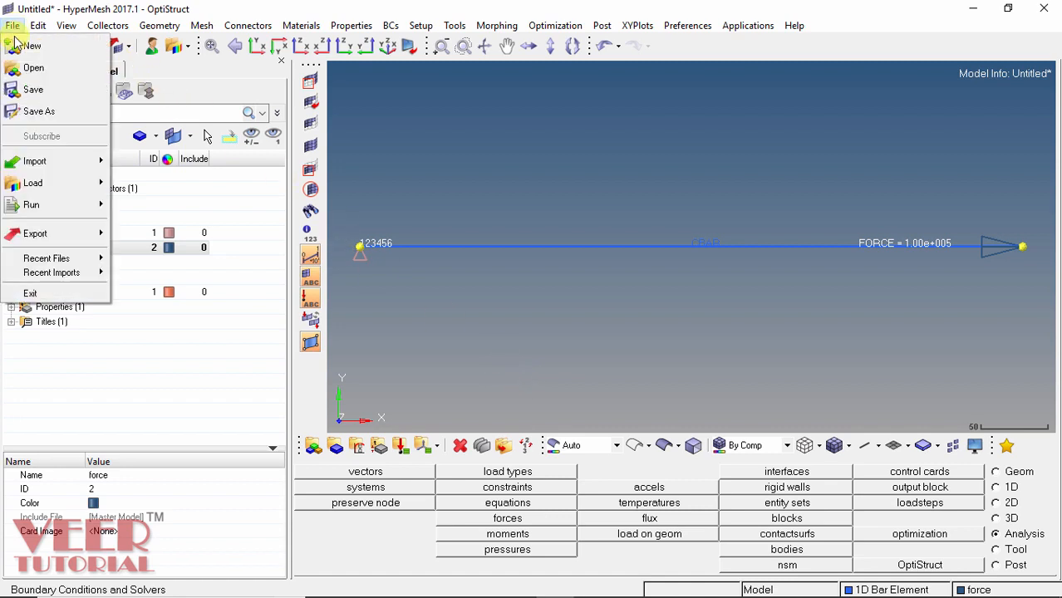
left_click(40, 110)
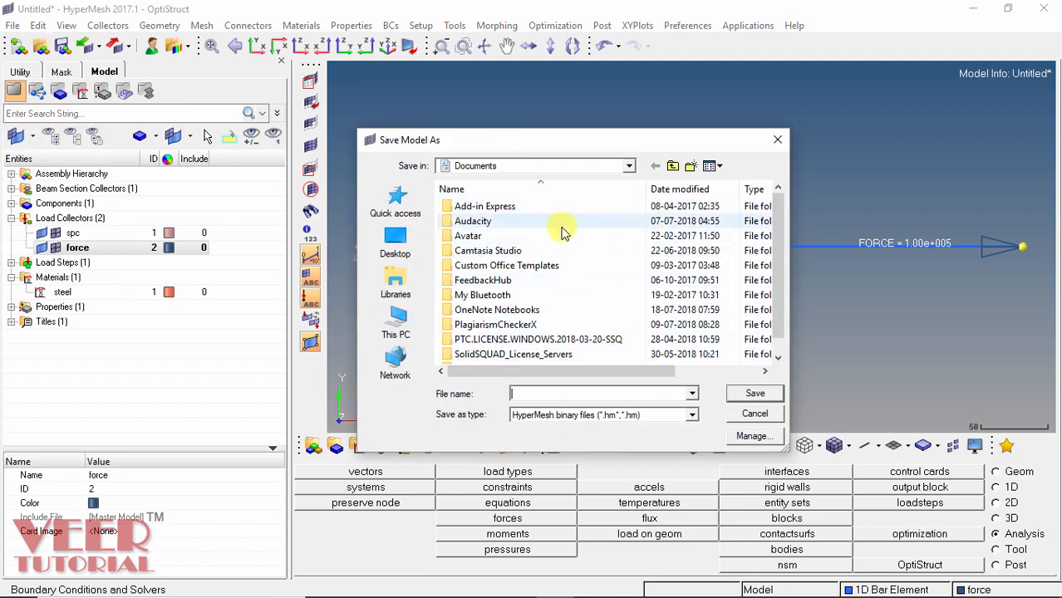
left_click(540, 166)
left_click(526, 373)
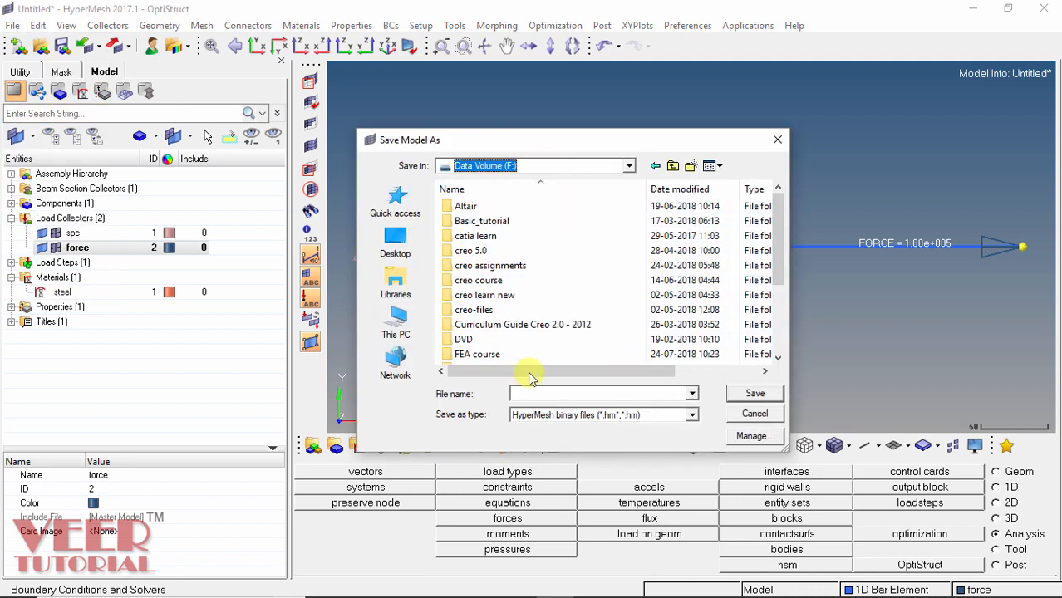
scroll(616, 335, "down", 2)
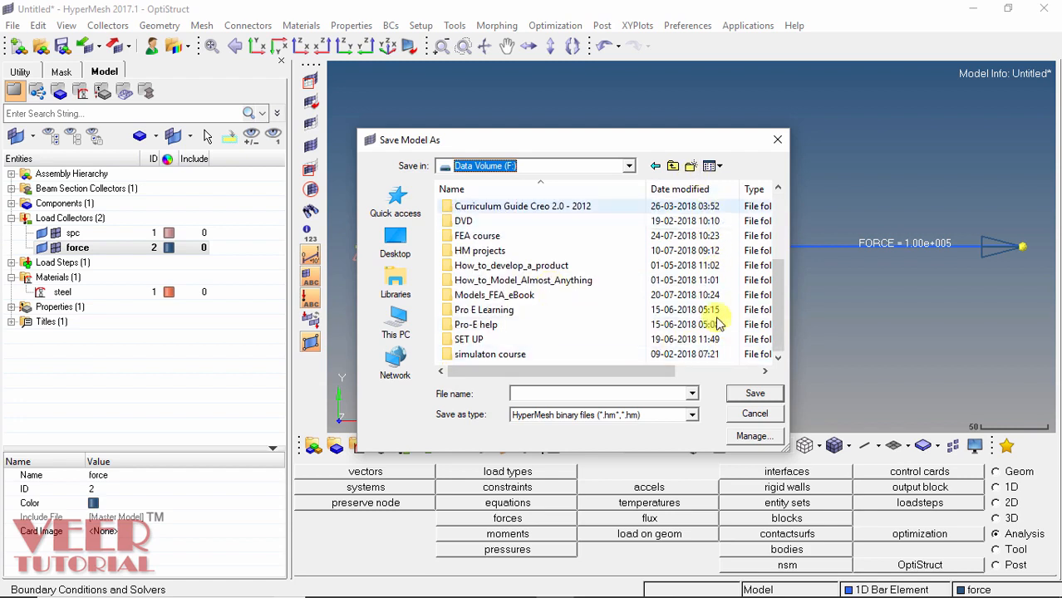
left_click(691, 166)
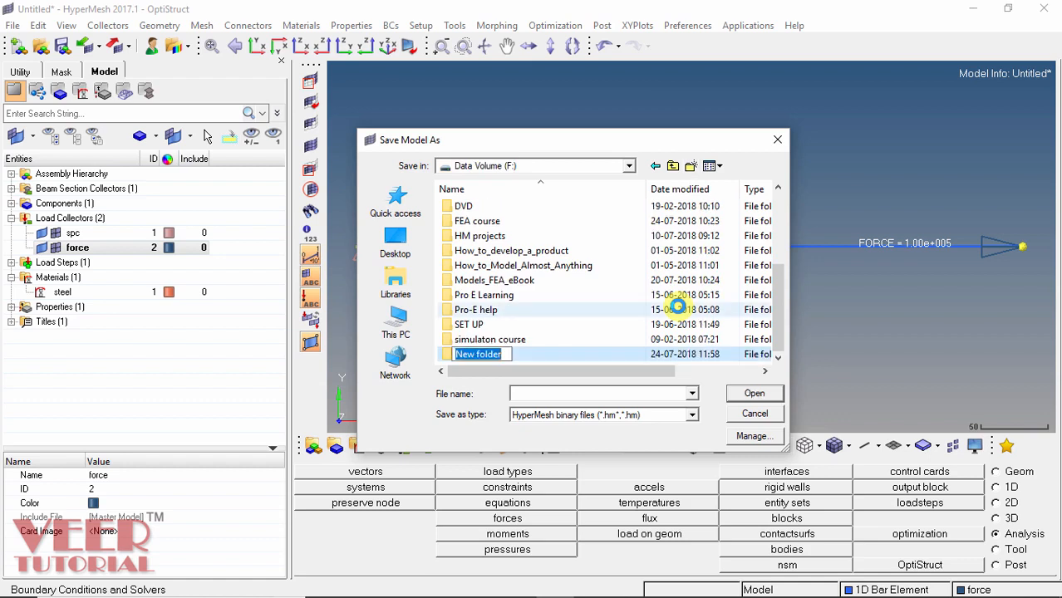
type("hm files")
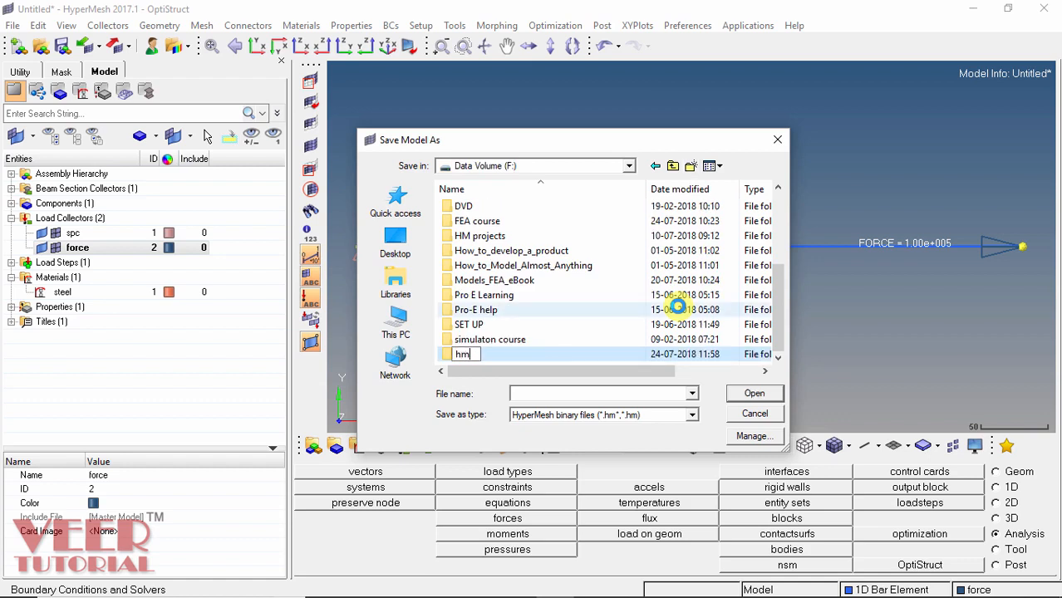
key("Return")
key("Return")
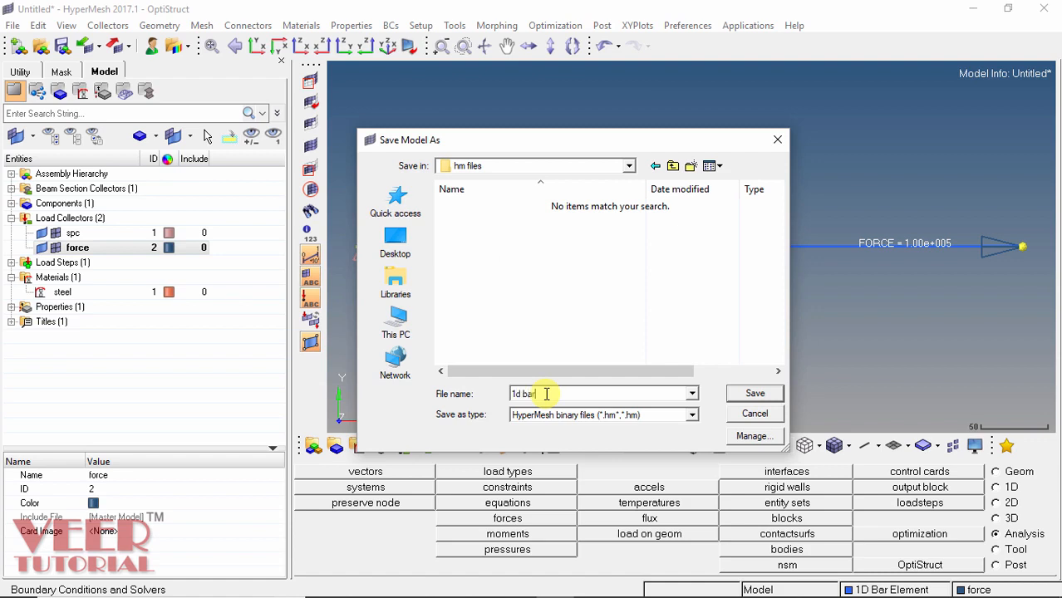
Save the model in the hm files folder as a HyperMesh binary file named 1d bar
left_click(616, 415)
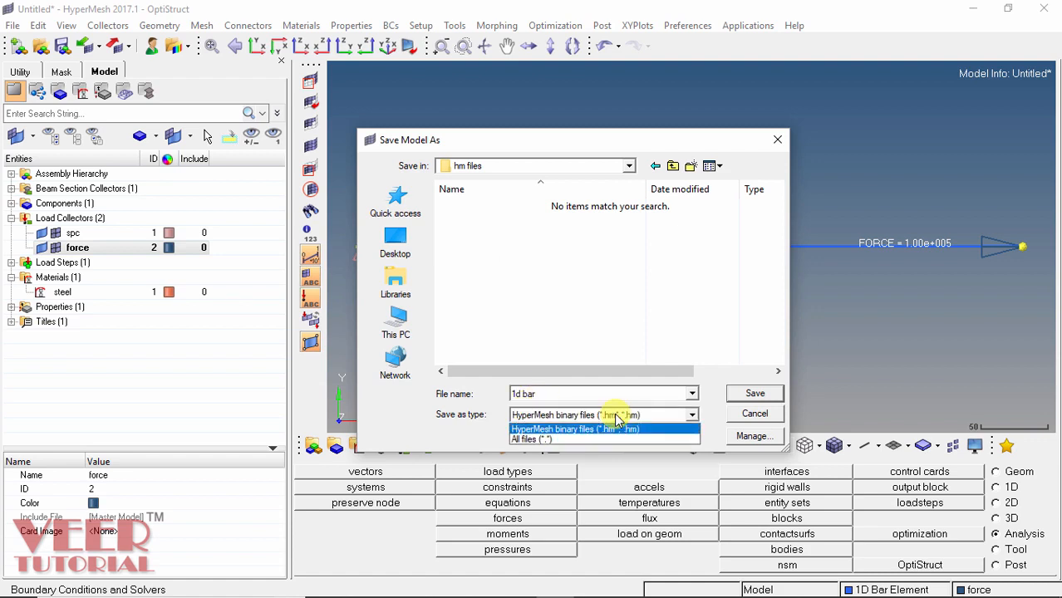
left_click(648, 415)
left_click(752, 394)
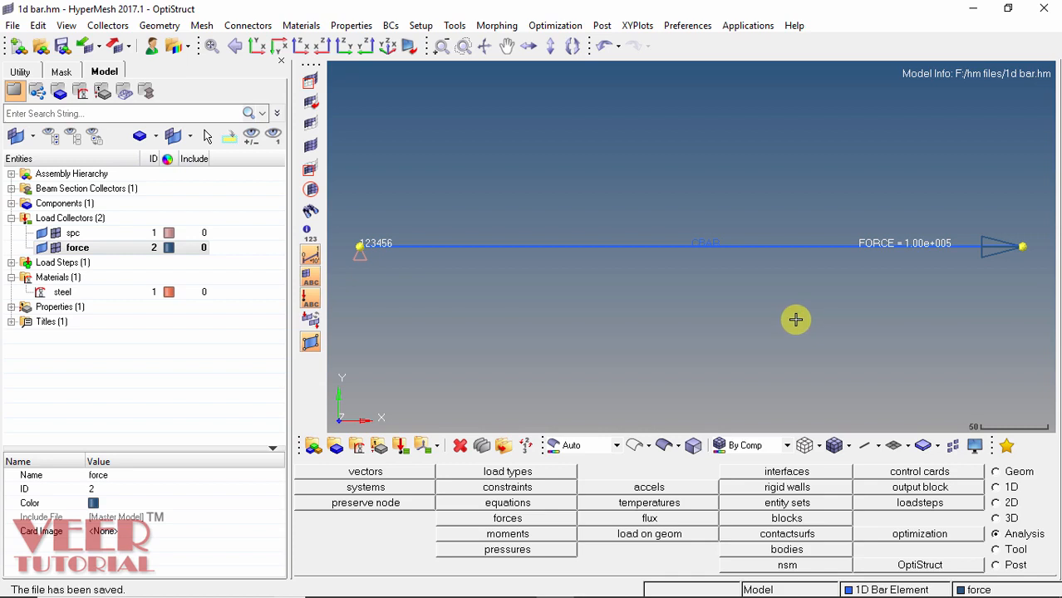
Run OptiStruct on F:/hm files/1d bar.fem with export options set to all and run options set to analysis
left_click(922, 567)
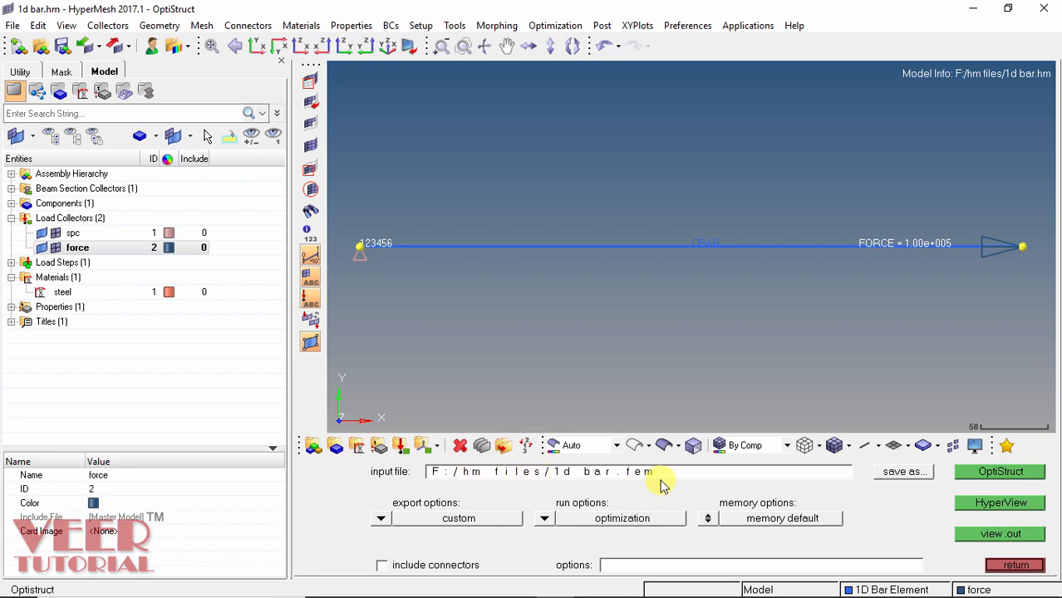
left_click(381, 518)
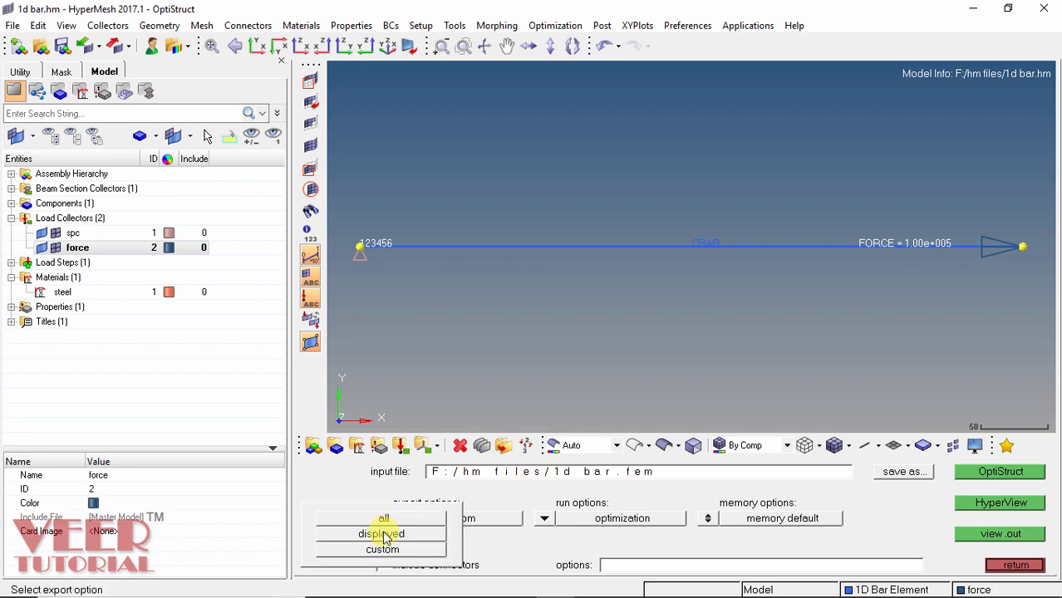
left_click(383, 518)
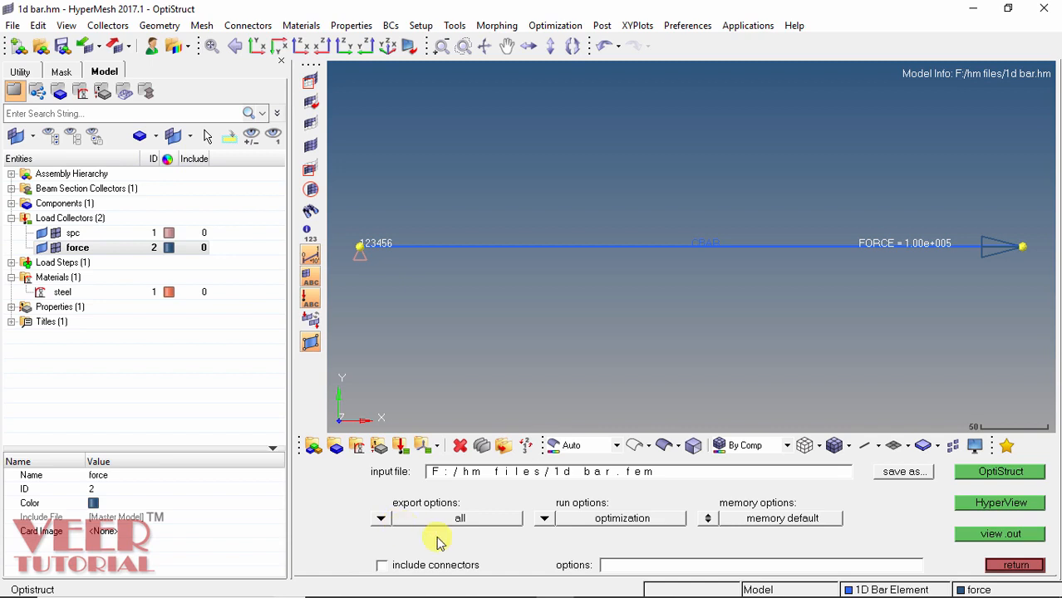
left_click(545, 517)
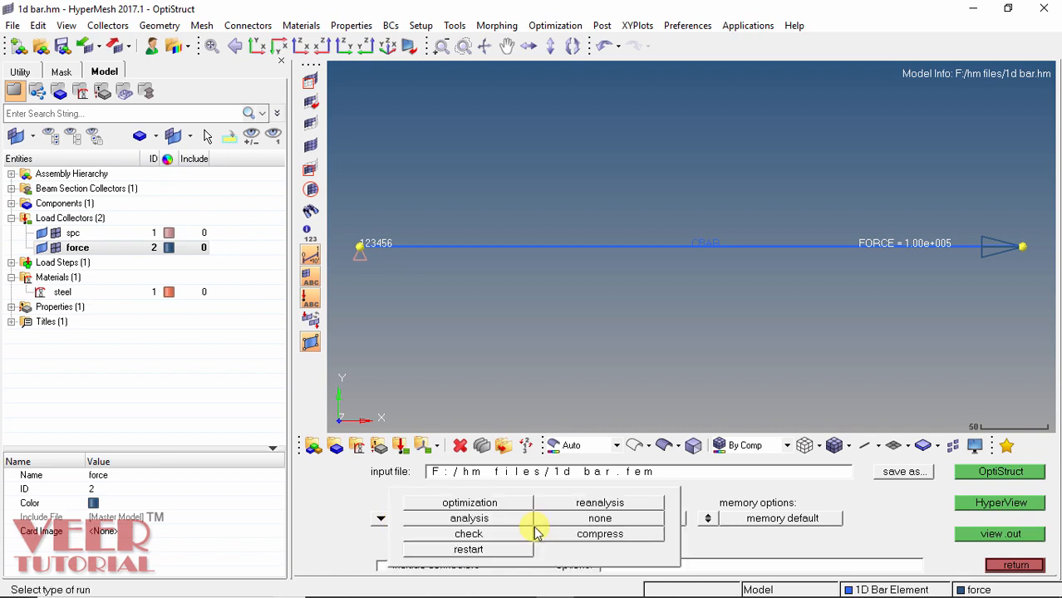
left_click(467, 519)
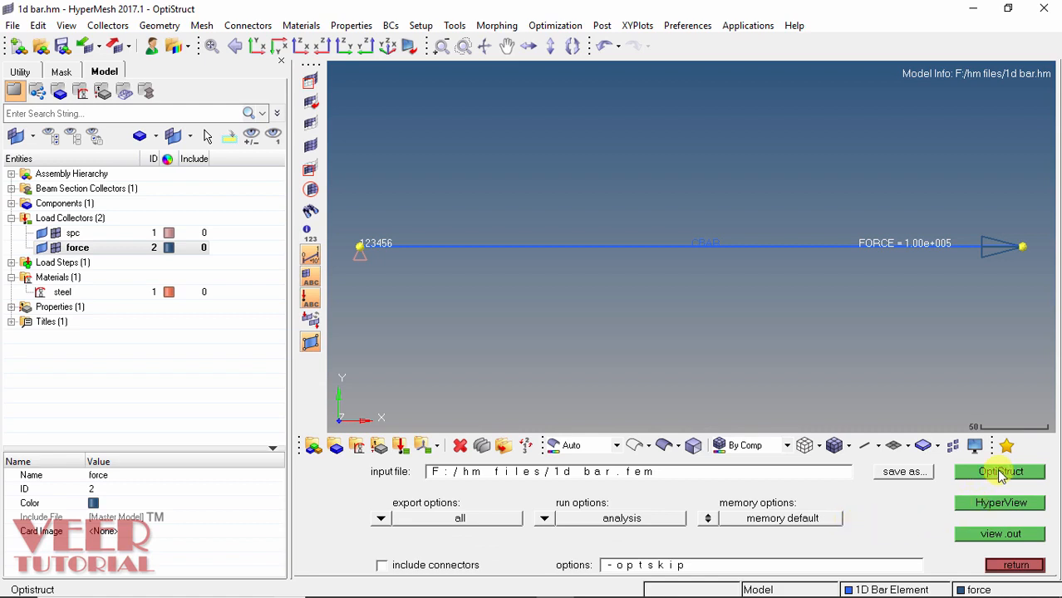
left_click(1001, 473)
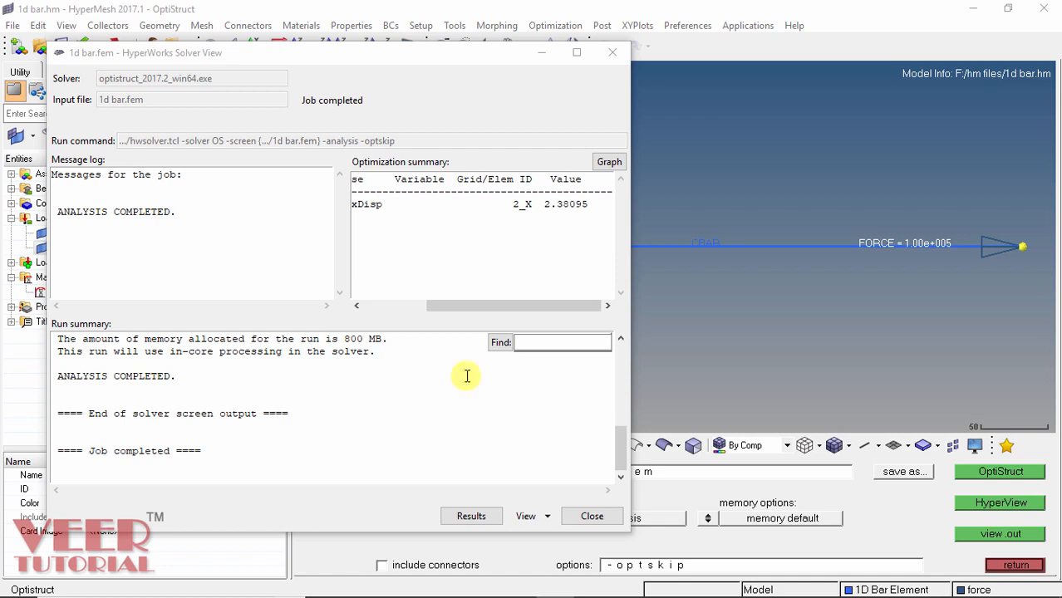
Open the solver results in HyperView and reload the model and results from 1d bar.h3d, discarding the current window's model data
left_click(471, 516)
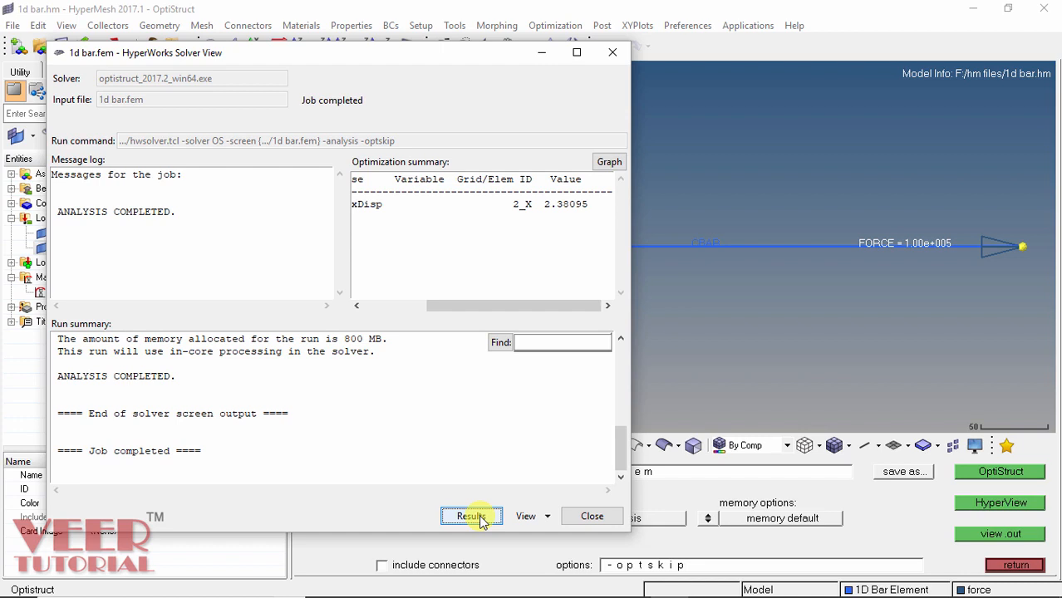
left_click(470, 516)
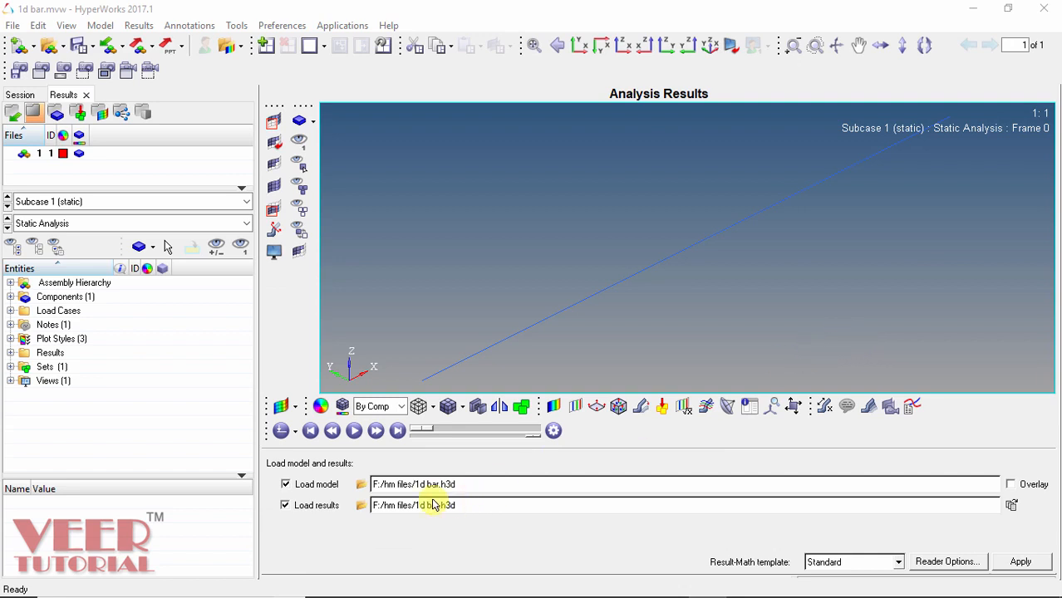
left_click(1017, 564)
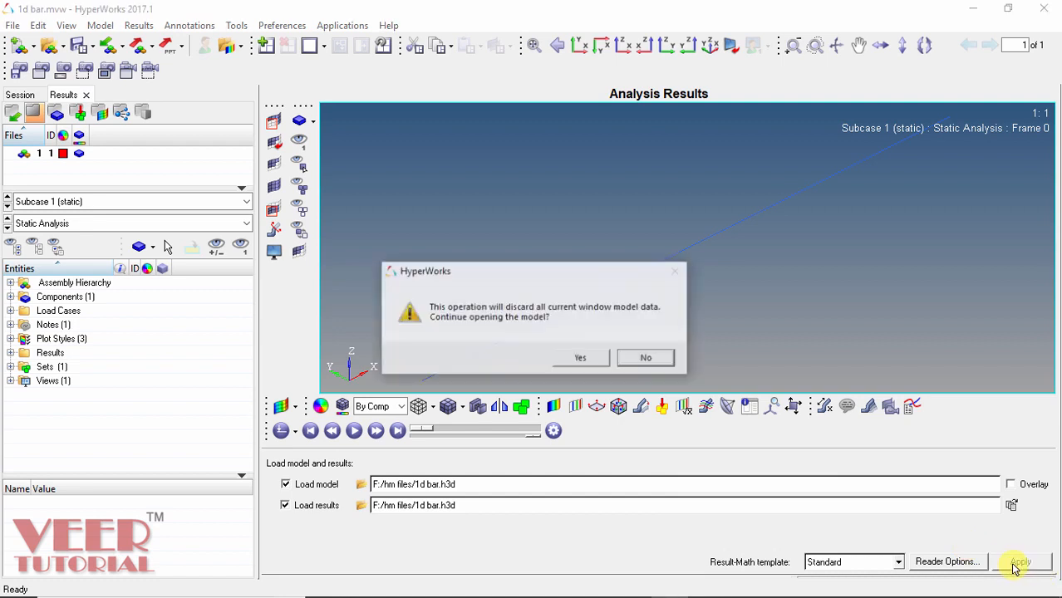
left_click(586, 363)
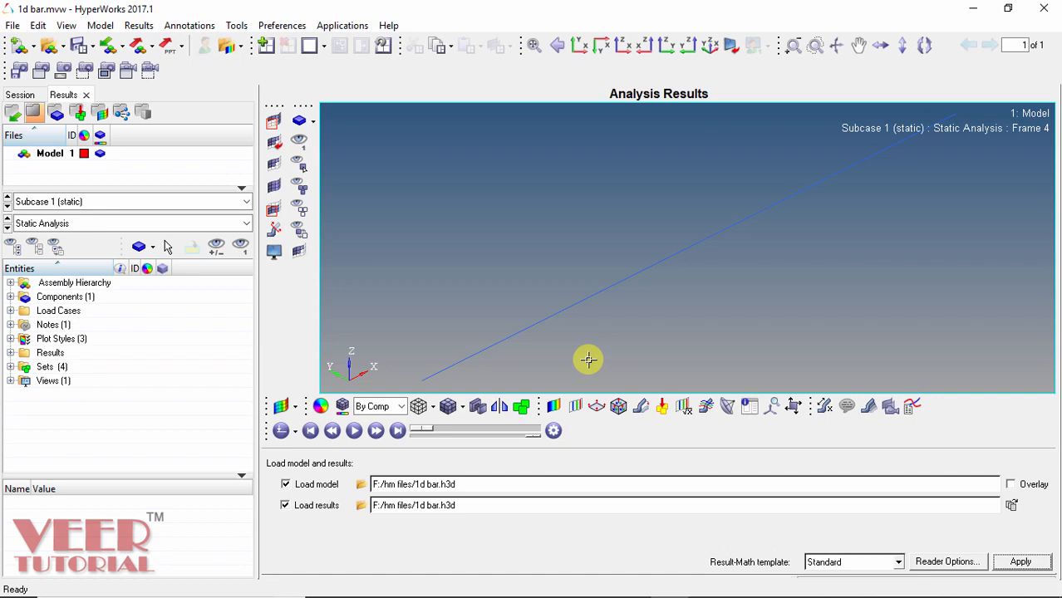
Plot a displacement contour of the bar for the X component and show it in the XY plane view
left_click(553, 407)
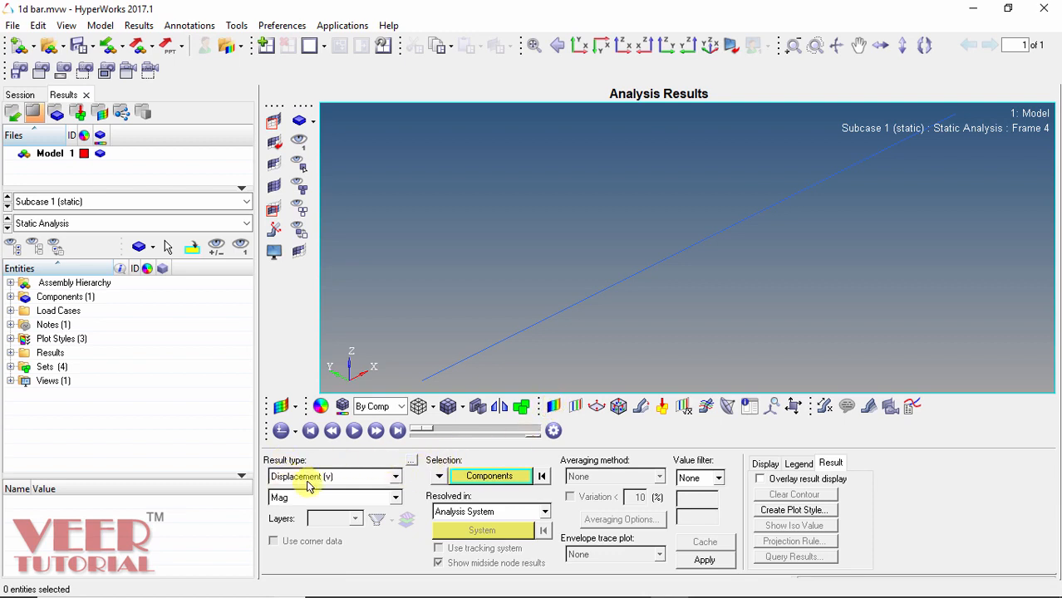
left_click(372, 476)
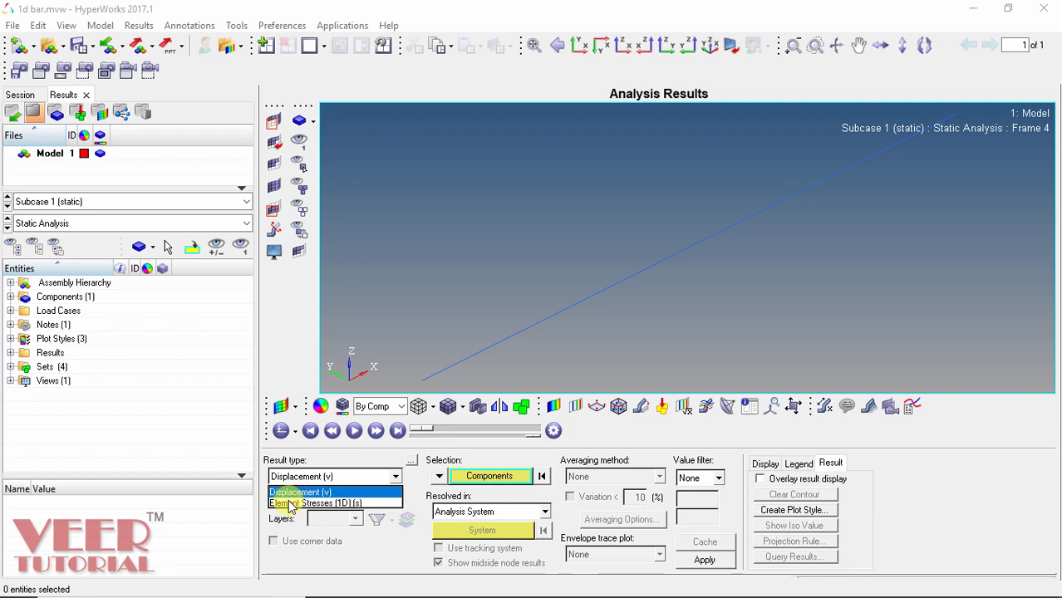
left_click(304, 493)
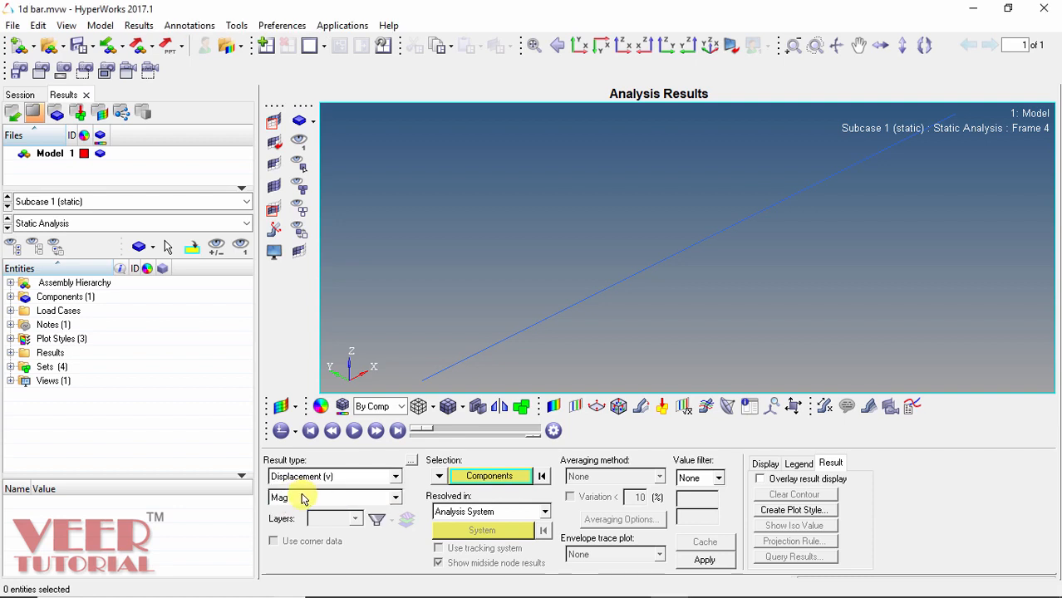
left_click(395, 498)
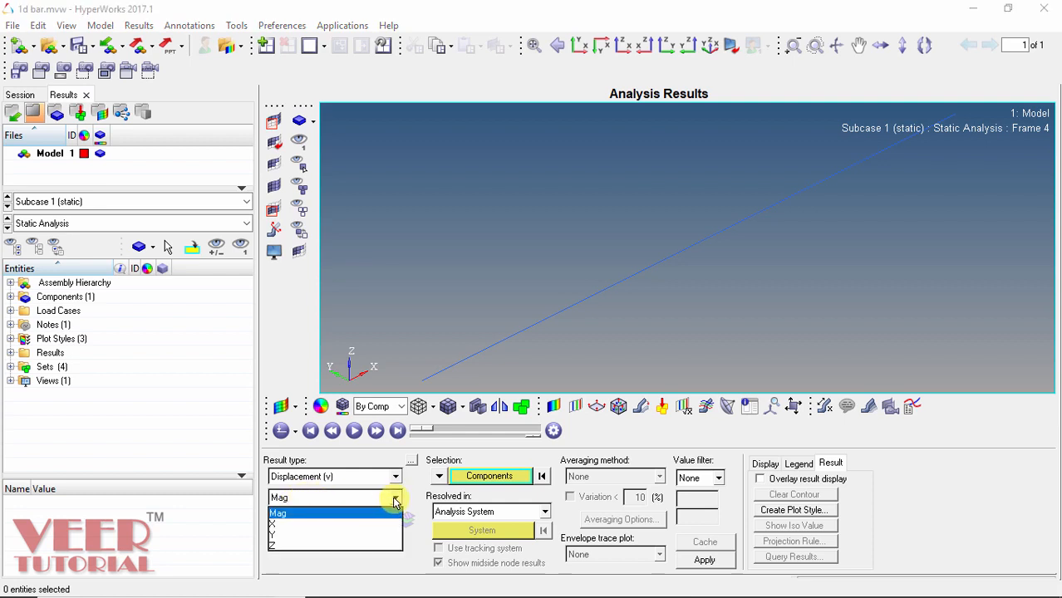
left_click(276, 526)
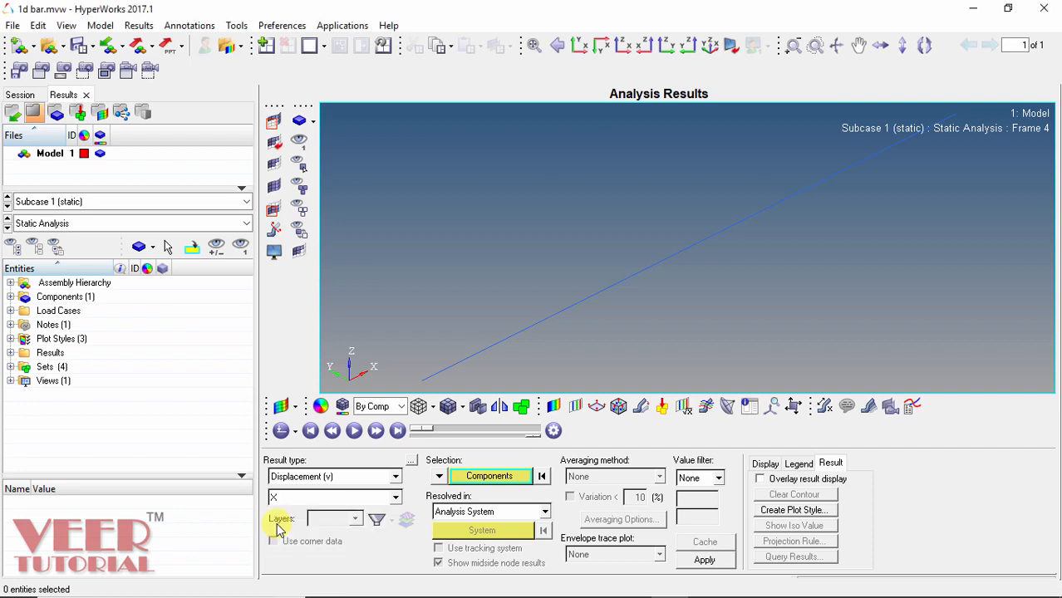
left_click(705, 561)
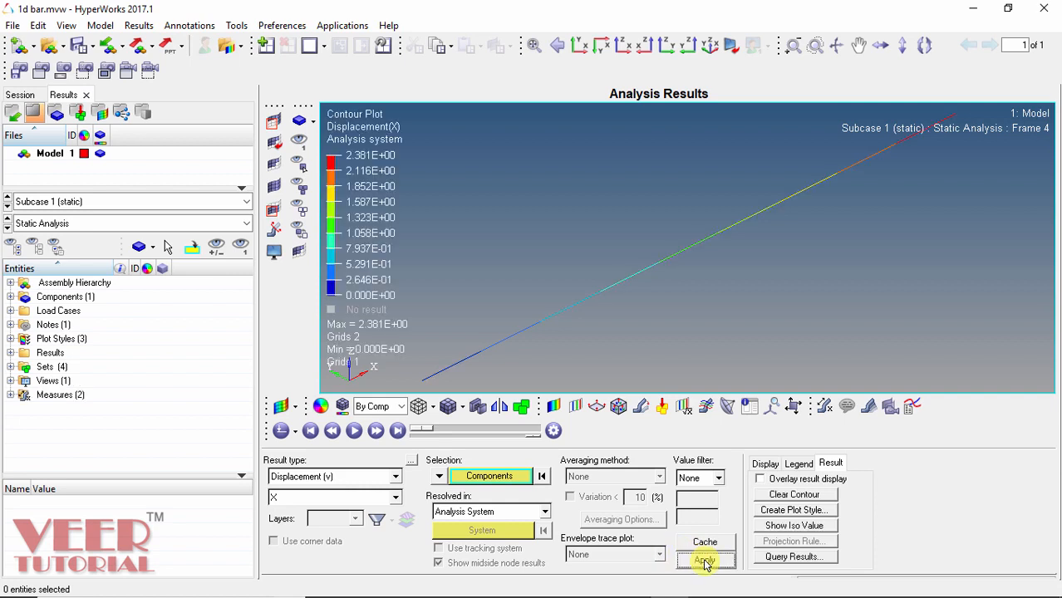
left_click(577, 48)
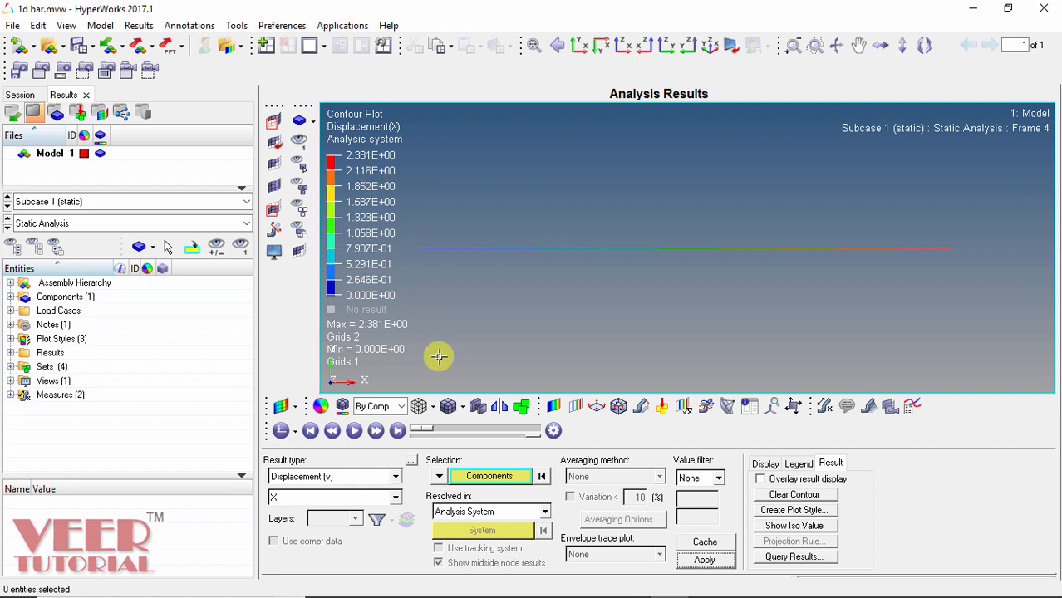
Plot a contour of the Element Stresses (1D) result on the bar, using the CBAR/CBEAM Axial Stress component
left_click(326, 484)
left_click(324, 504)
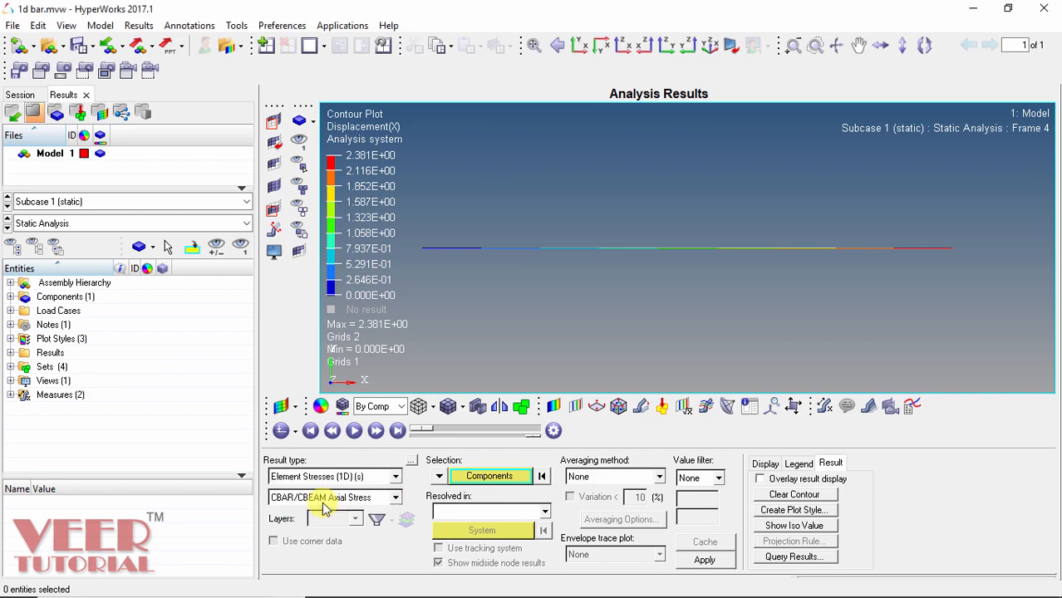
left_click(314, 497)
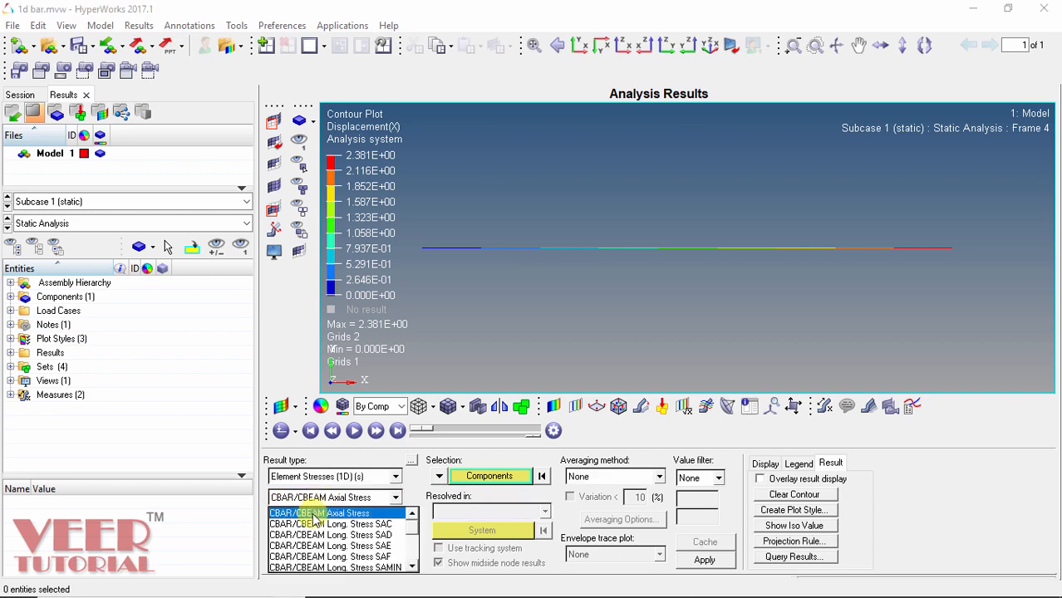
left_click(314, 515)
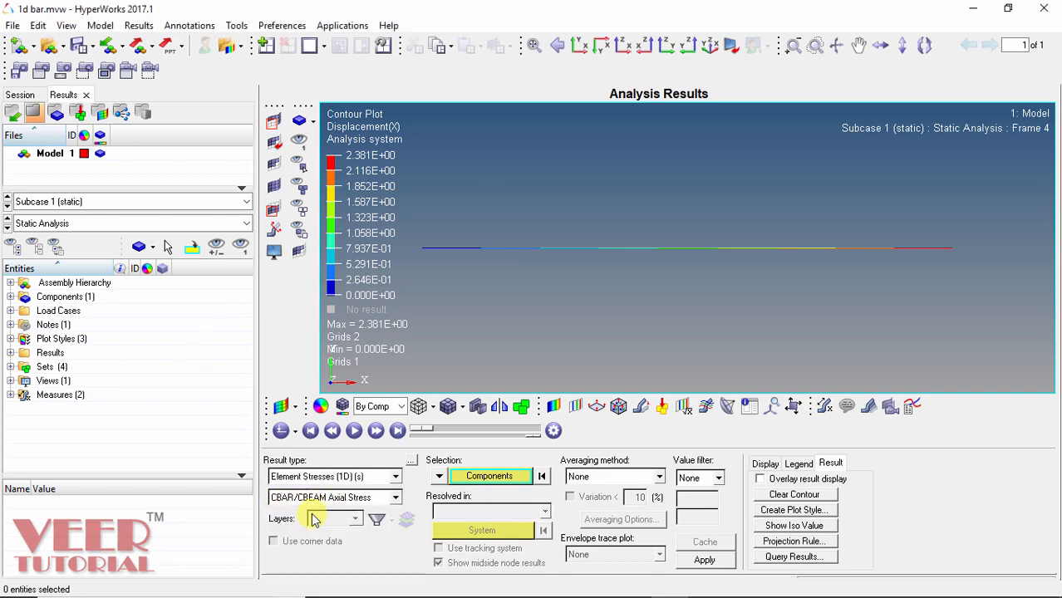
left_click(702, 561)
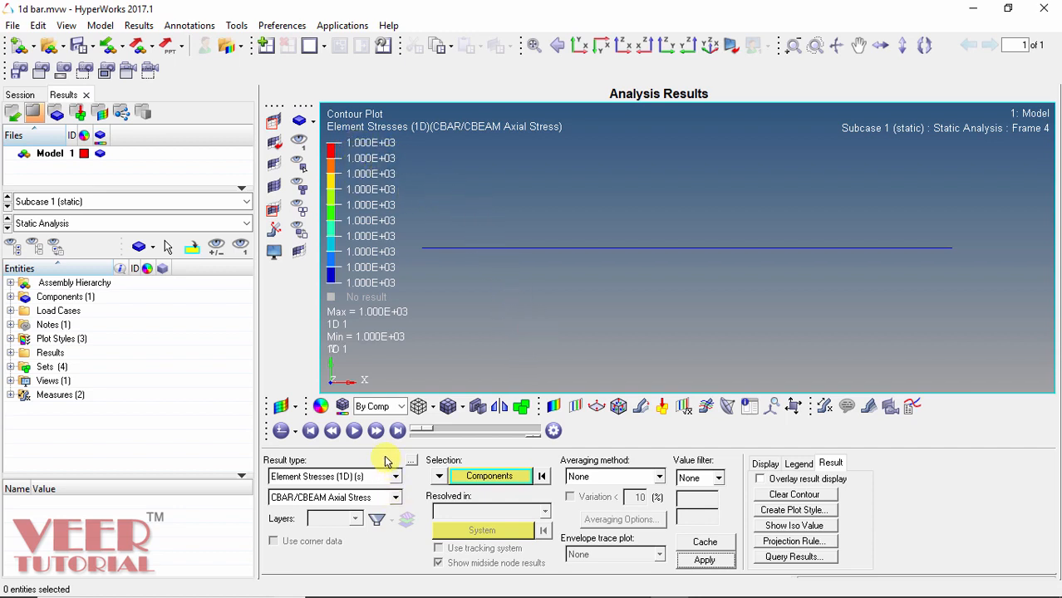
Plot the bar's displacement contour using the Mag component in the analysis system
left_click(329, 479)
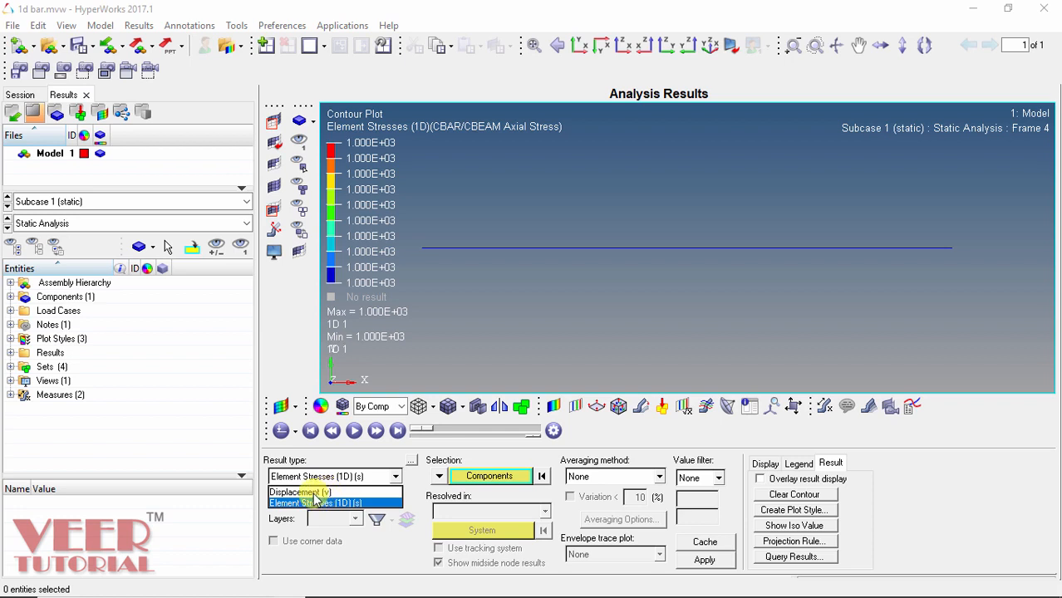
left_click(317, 489)
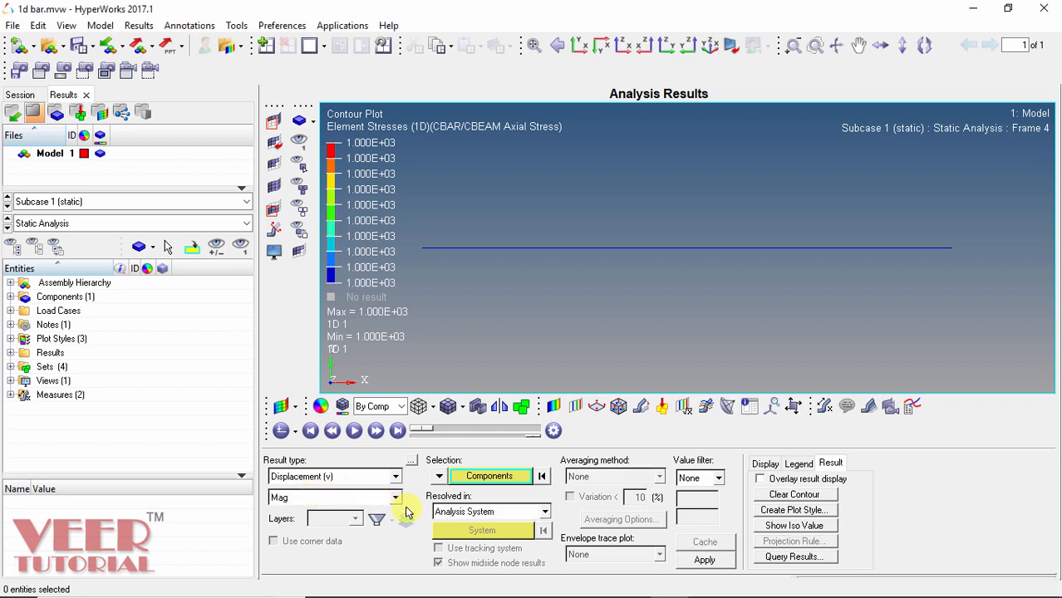
left_click(699, 562)
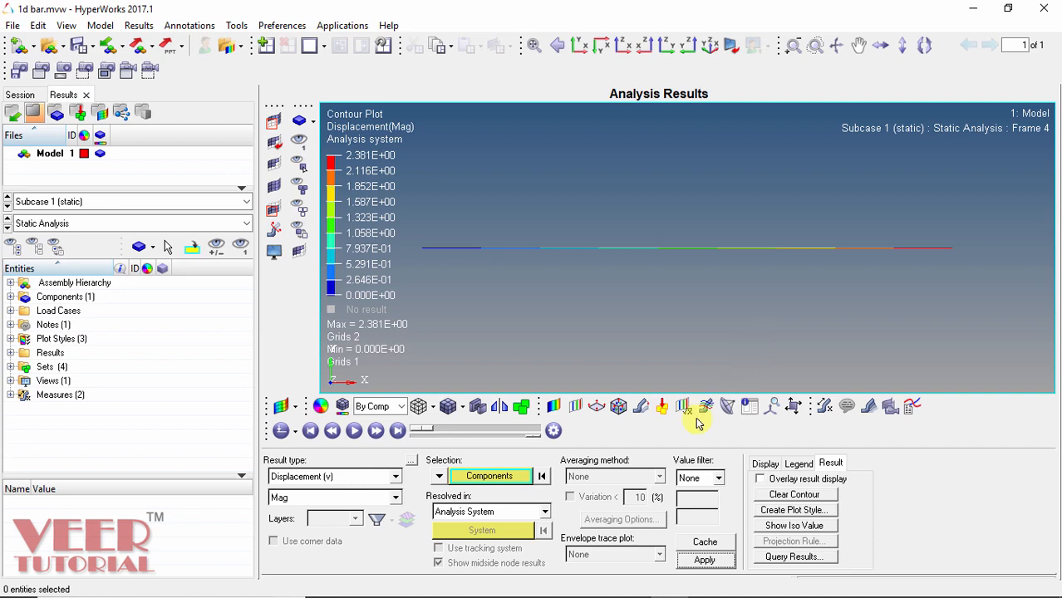
Set the deformed shape of the displacement result to a uniform scale factor of 100 and apply it
left_click(641, 409)
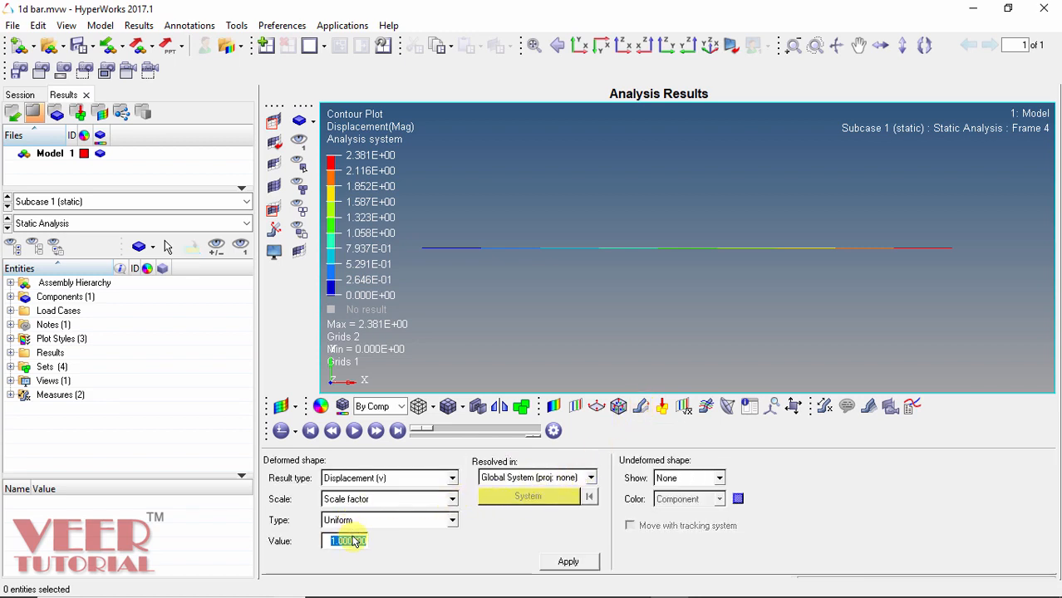
type("1")
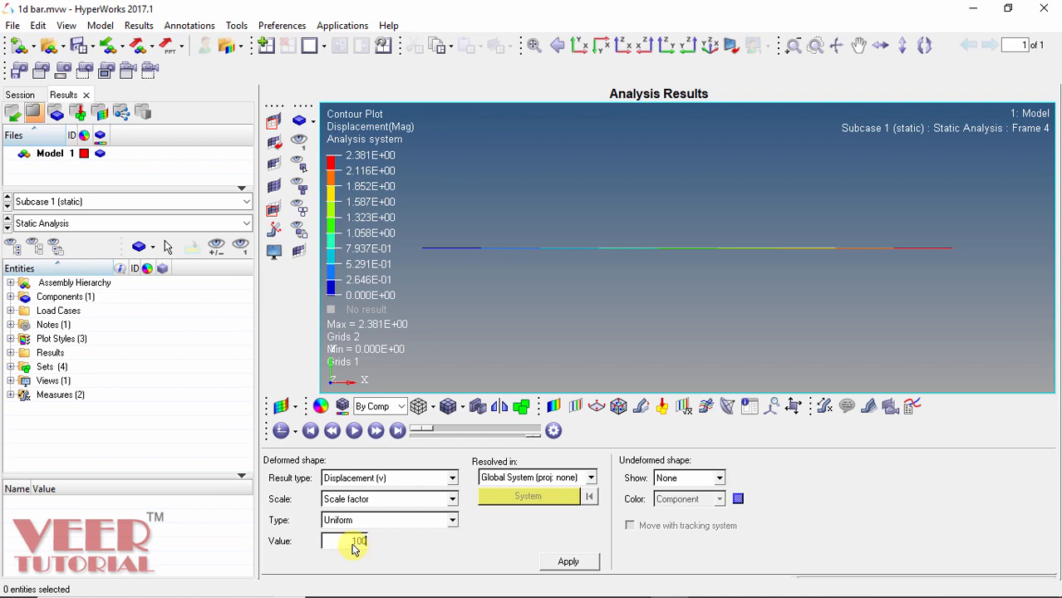
key("Return")
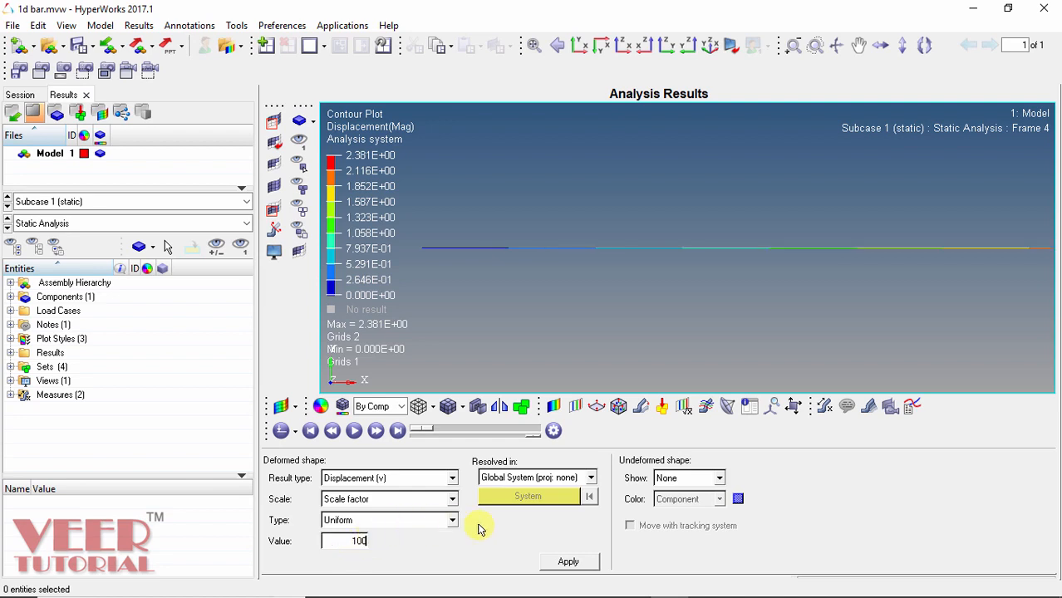
left_click(568, 562)
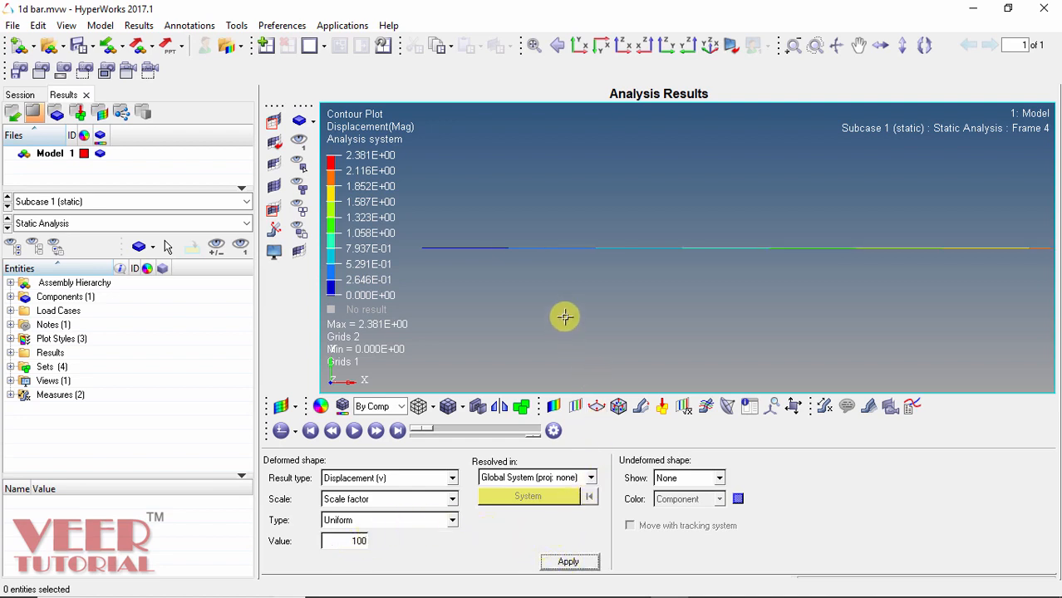
Slow the maximum animation frame rate to its minimum and play the bar's deformation animation with its free end in view
left_click(355, 432)
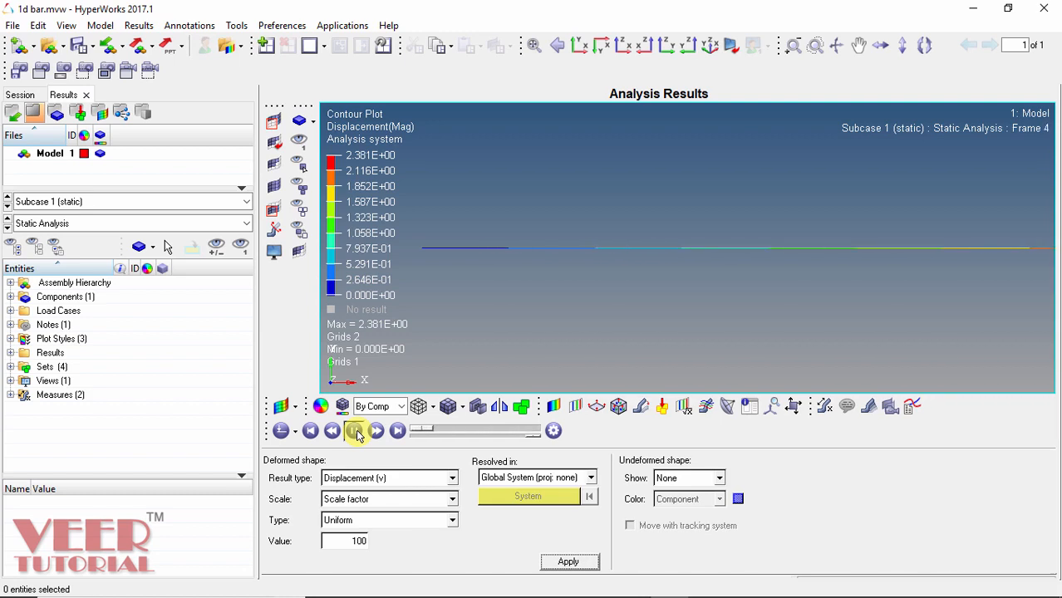
left_click(356, 432)
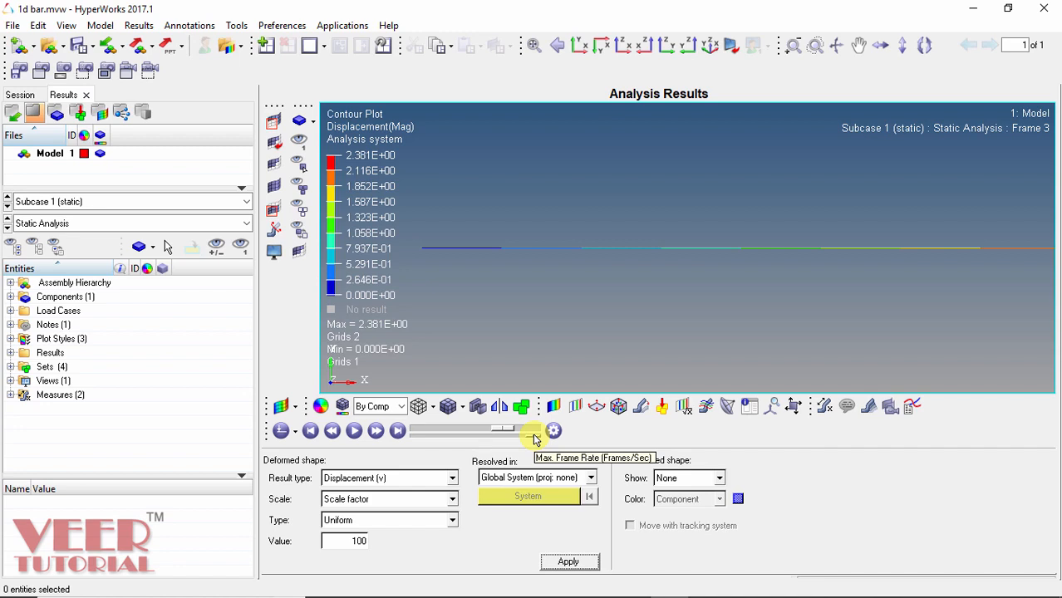
left_click_drag(536, 439, 403, 443)
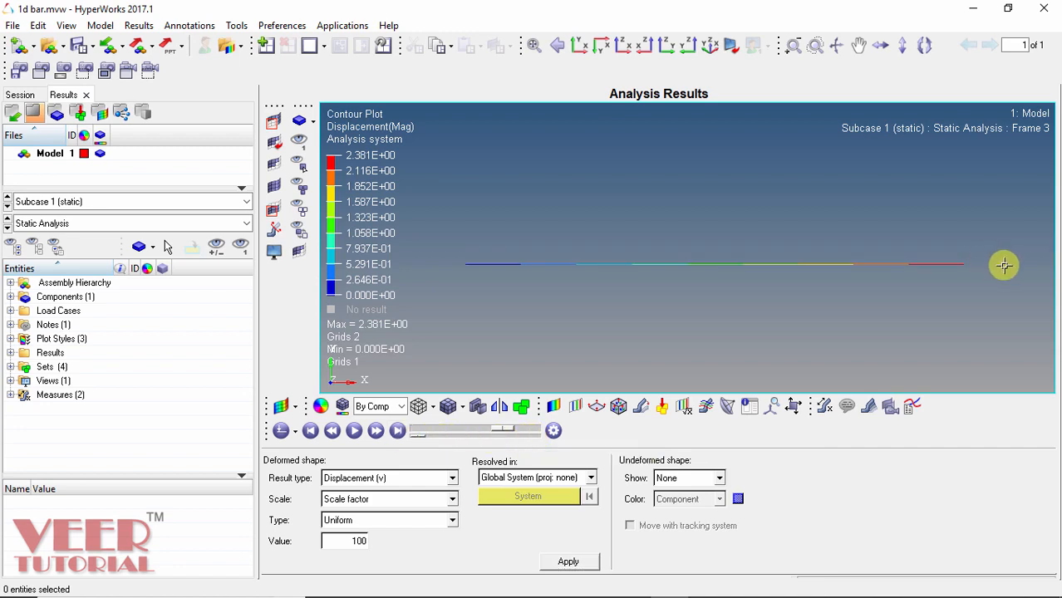
scroll(992, 268, "up", 3)
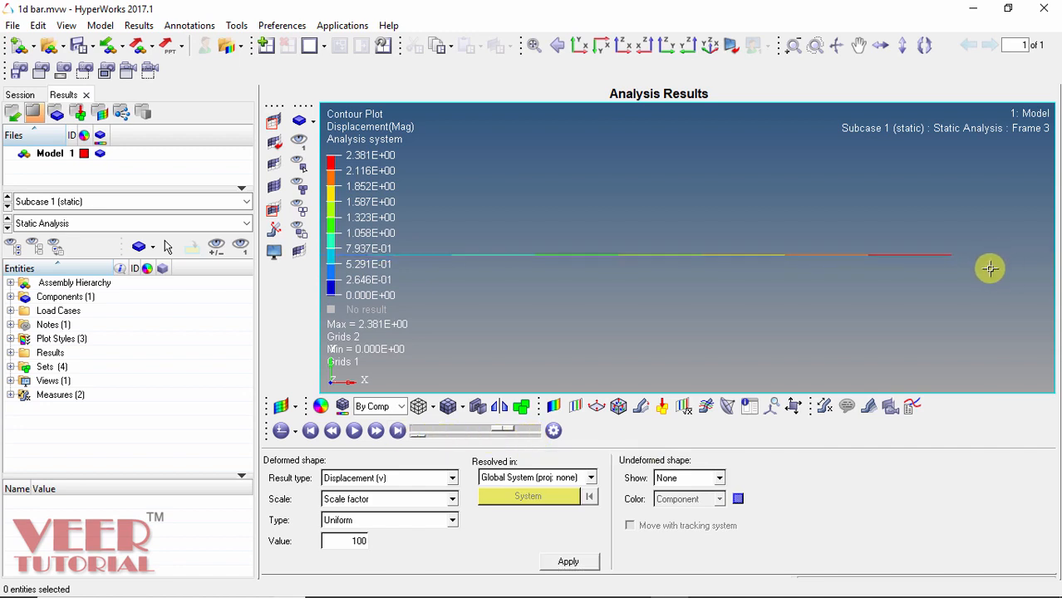
left_click(354, 431)
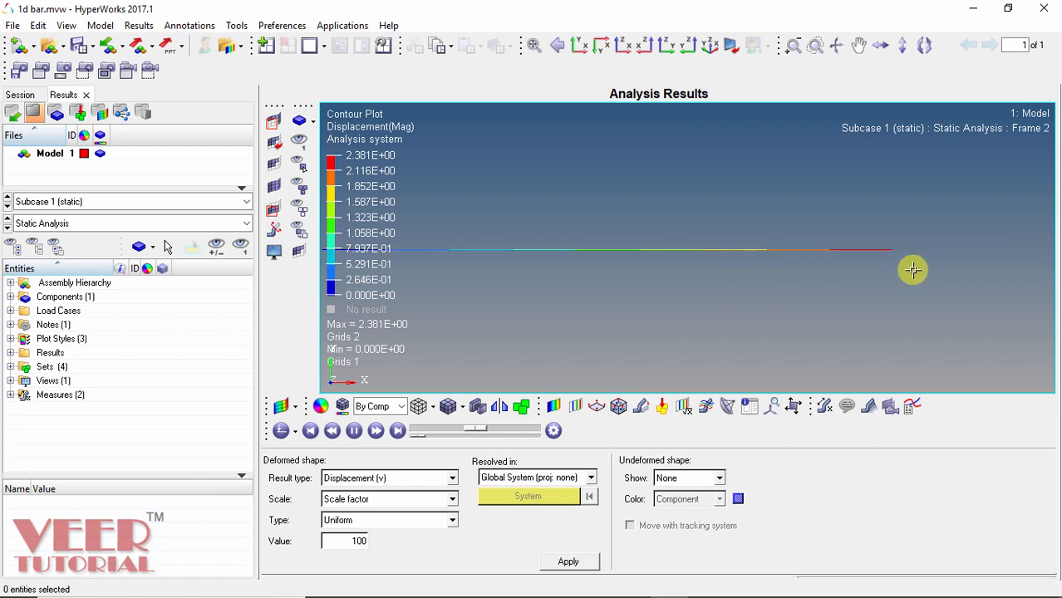
left_click(586, 561)
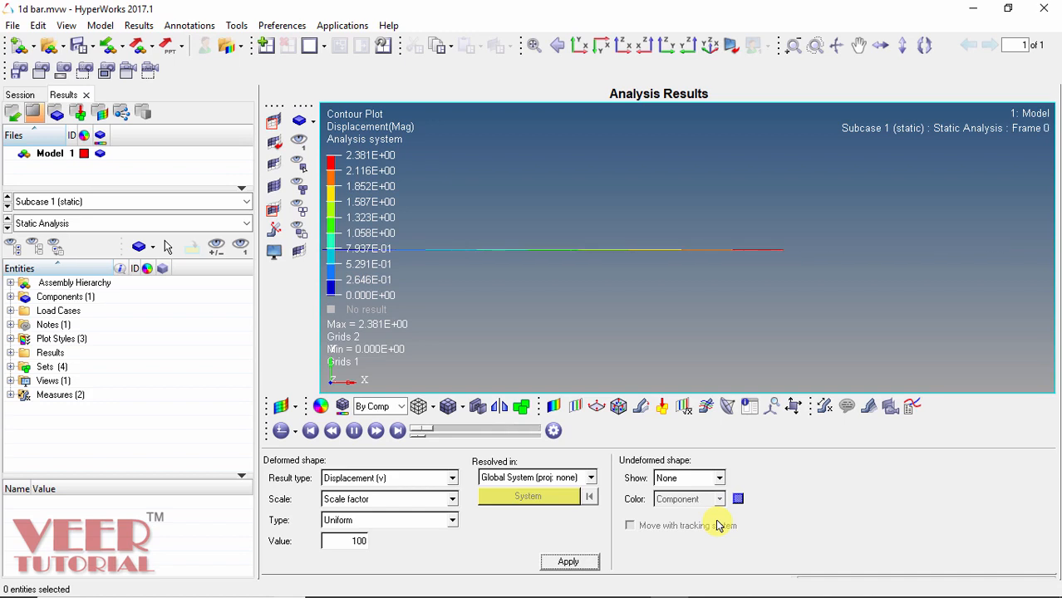
Save the session as a new .mvw file named 1d bar opti in the hm files folder
left_click(17, 25)
mouse_move(54, 111)
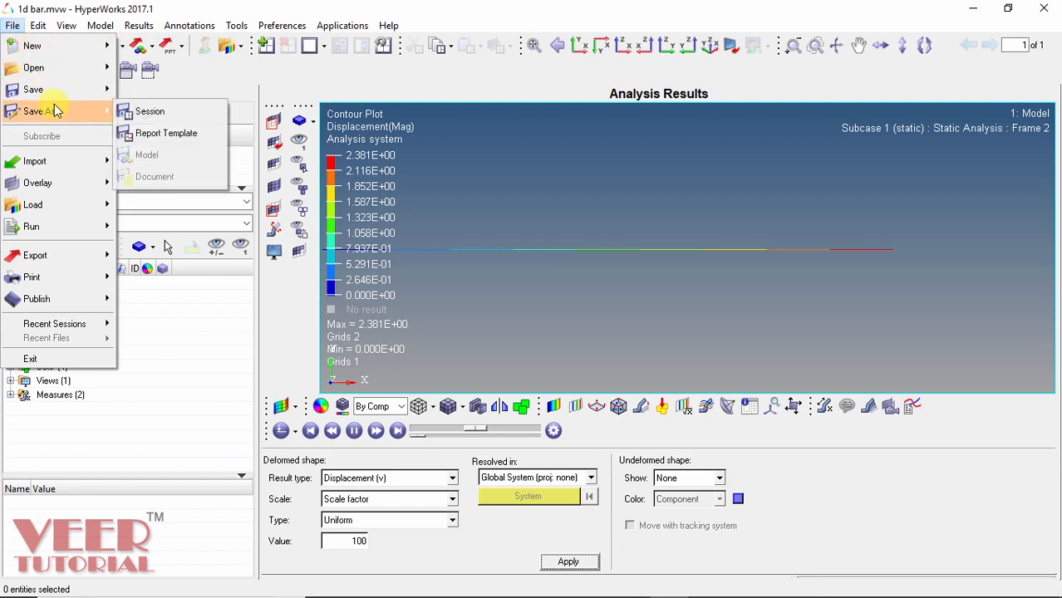
left_click(163, 113)
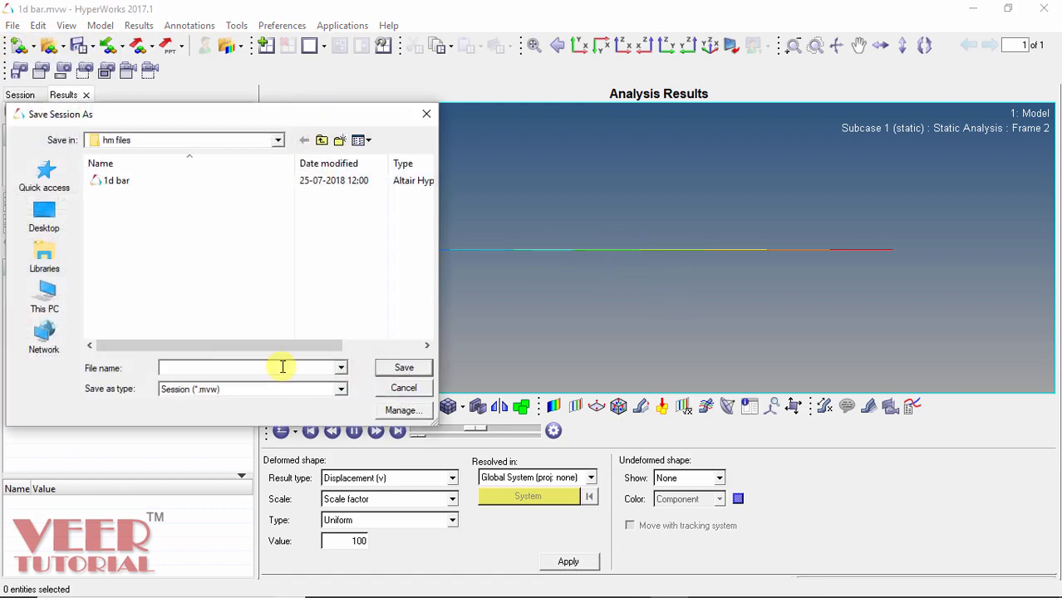
type("1d")
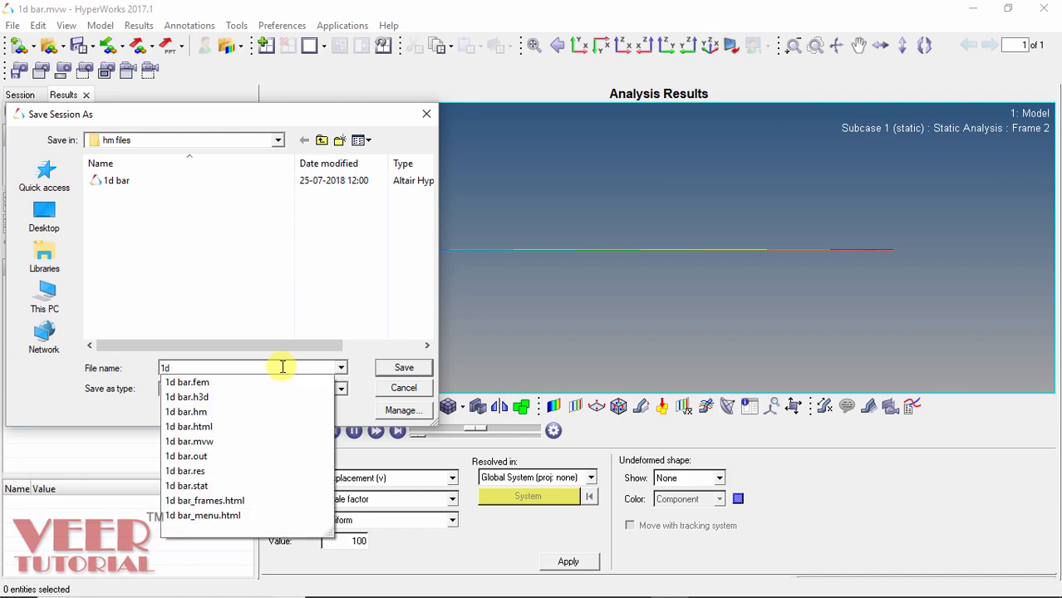
type(" bar opti")
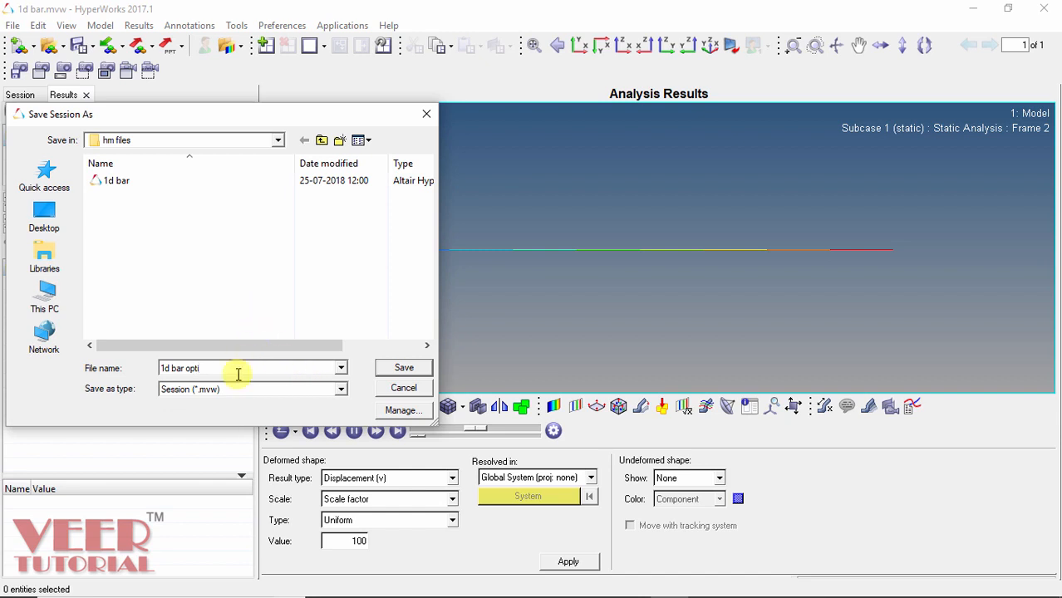
left_click(387, 367)
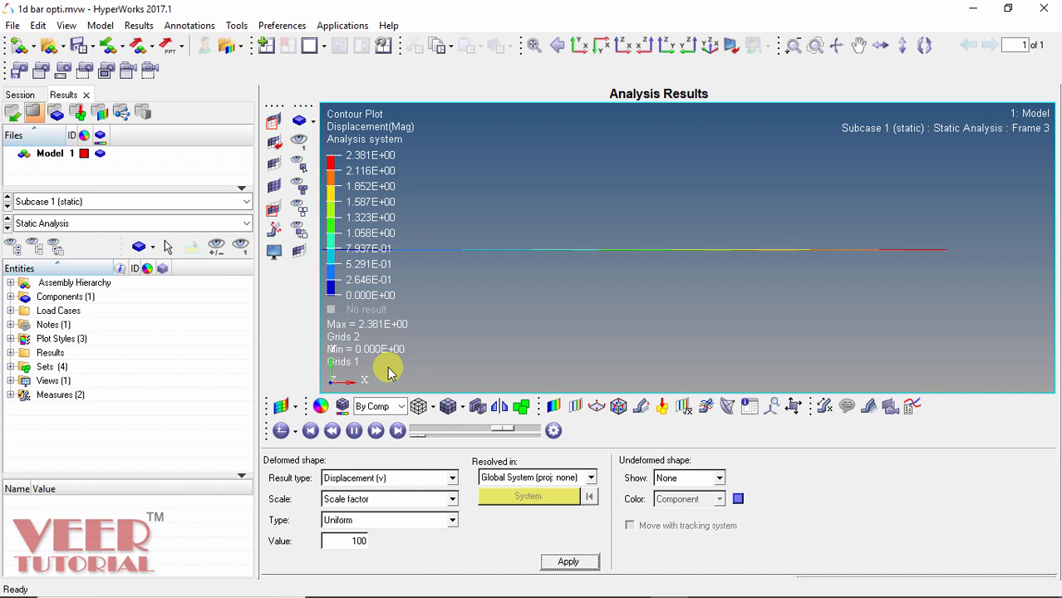